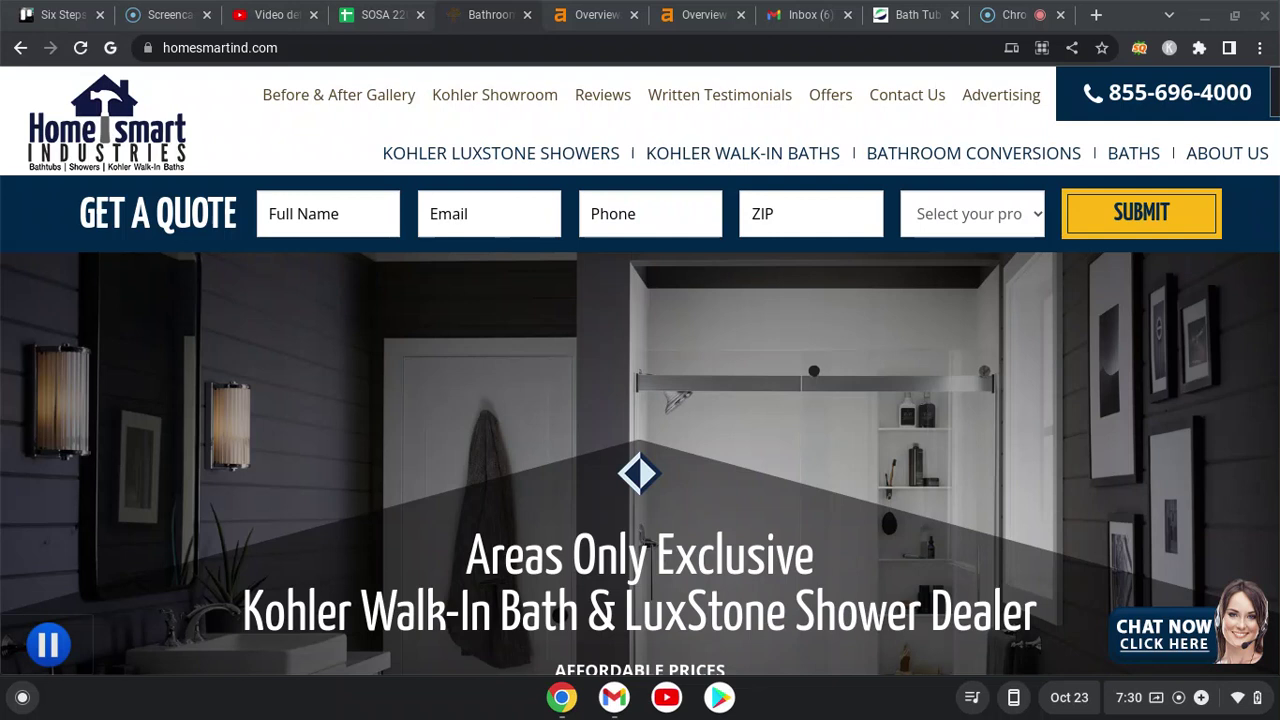
Scroll down homesmartind.com to the Wilmington review, GuildQuality ratings and 4,175-project map.
scroll(640, 370, "down", 1)
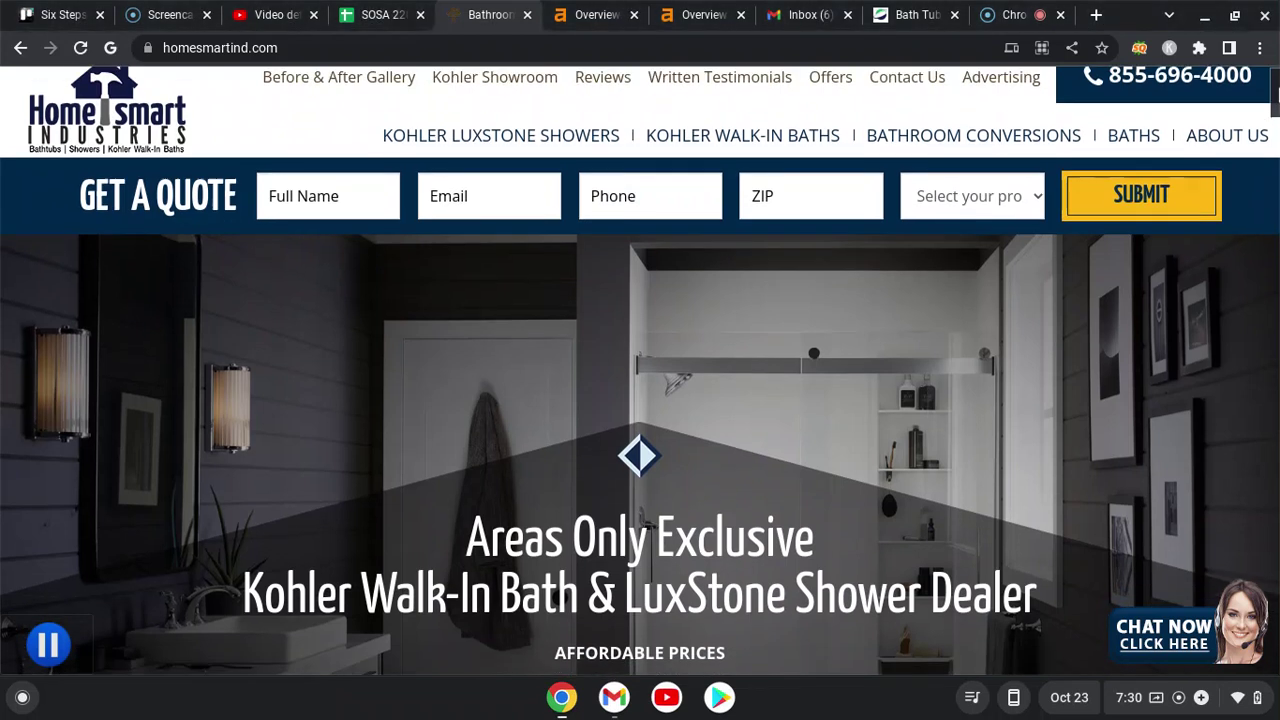
scroll(640, 370, "up", 1)
scroll(1276, 90, "down", 2)
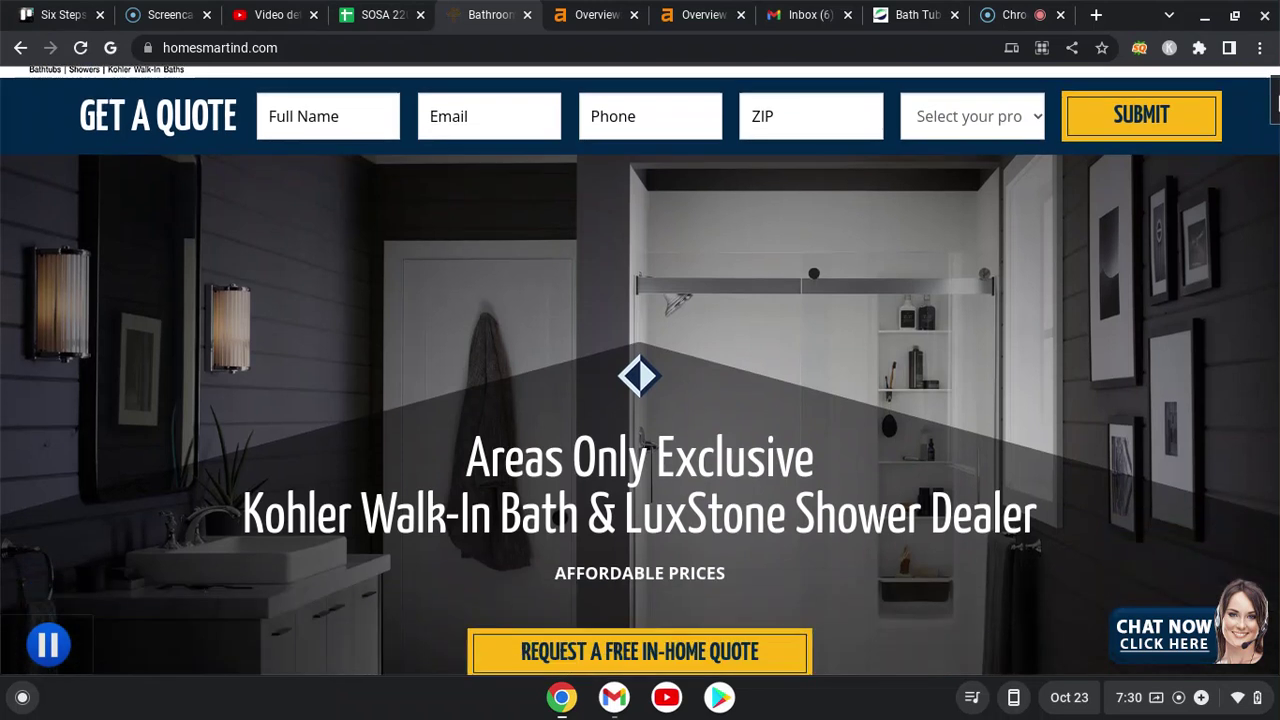
scroll(1276, 90, "up", 2)
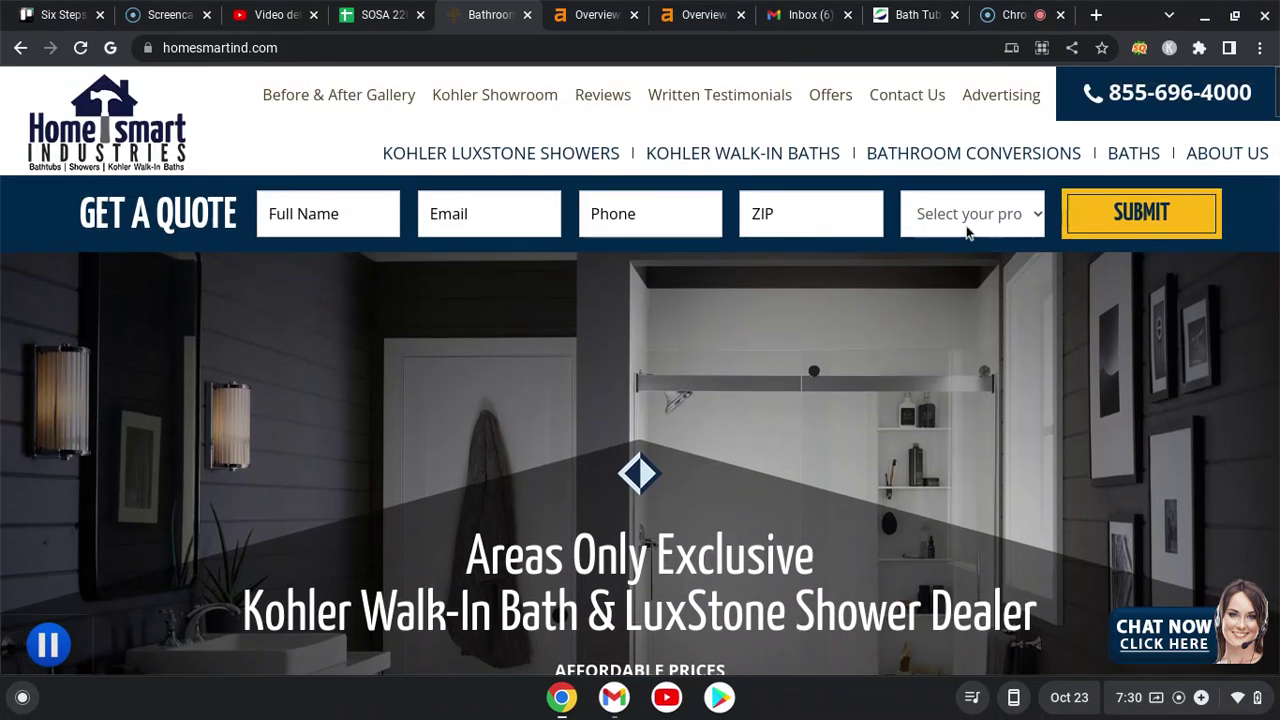
mouse_move(975, 160)
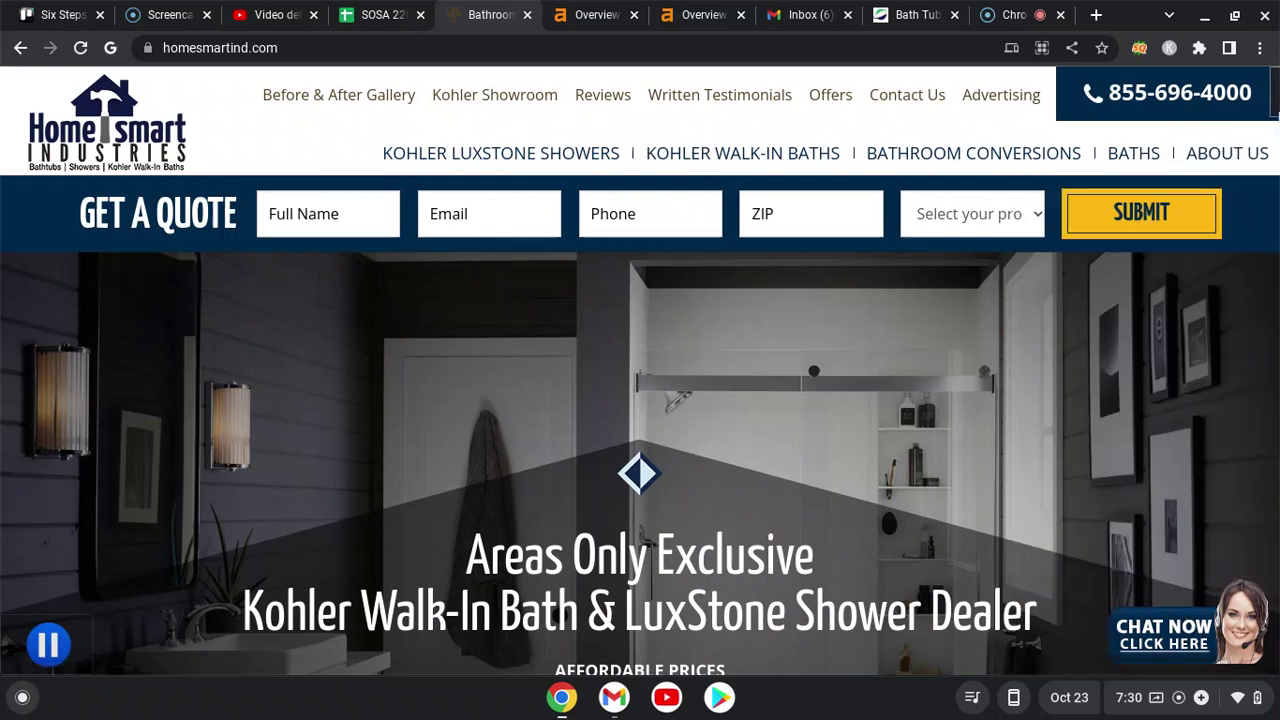
scroll(1276, 160, "down", 5)
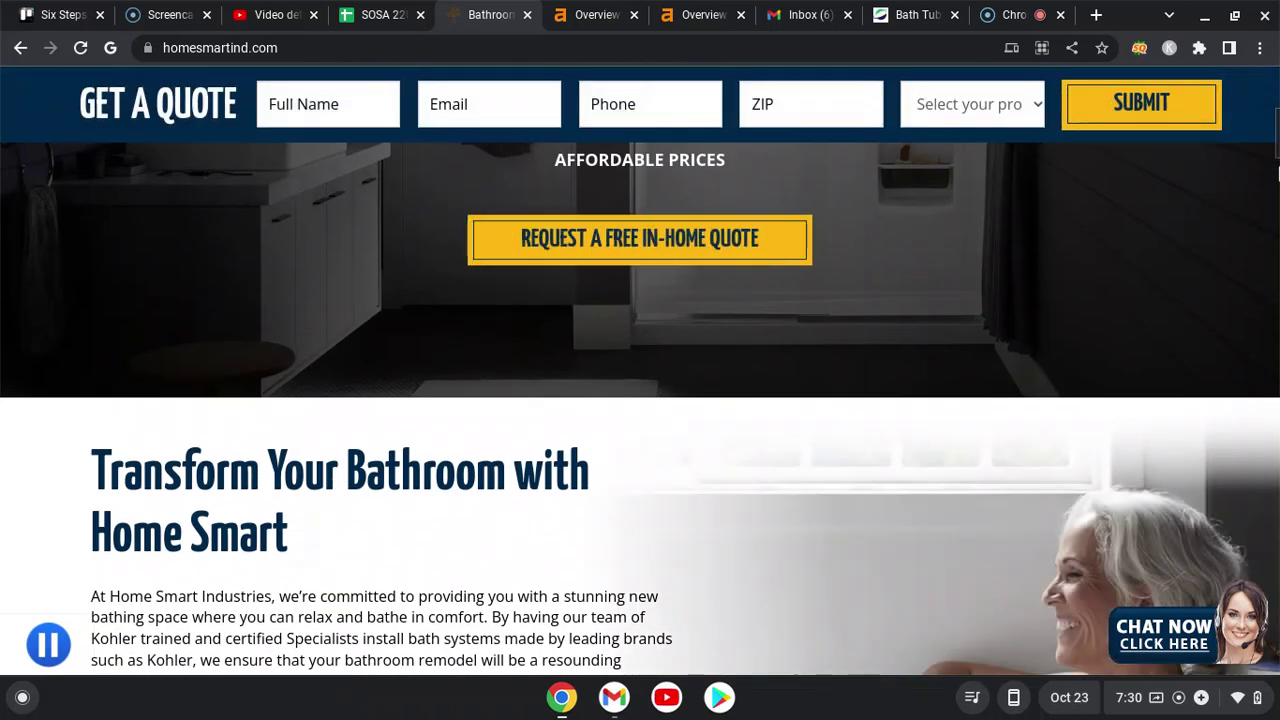
scroll(1276, 180, "down", 5)
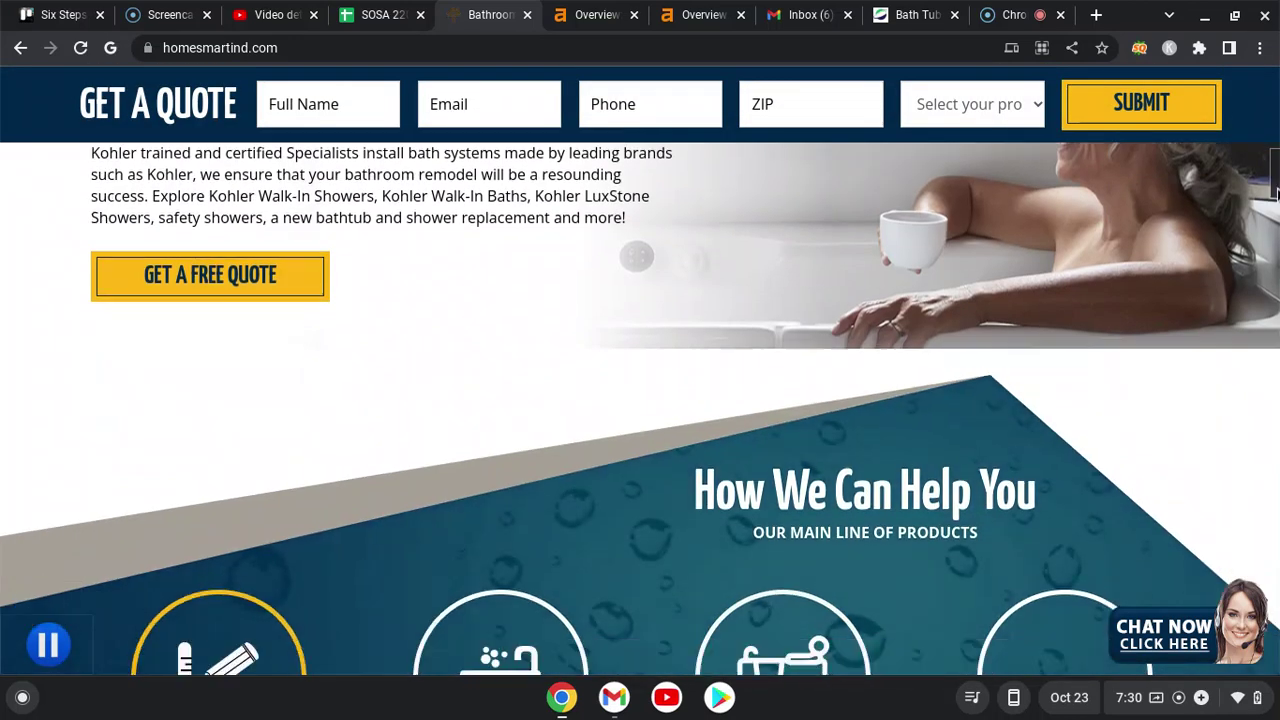
scroll(1276, 200, "down", 6)
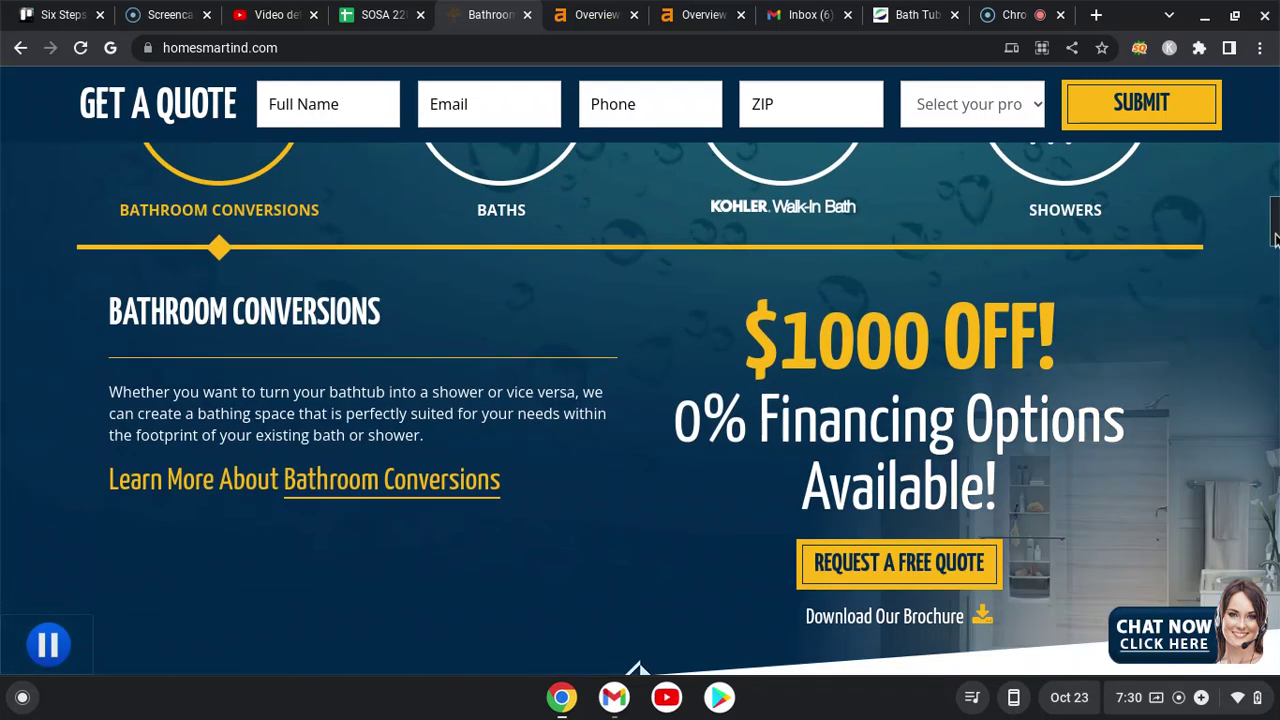
left_click_drag(1276, 237, 1272, 325)
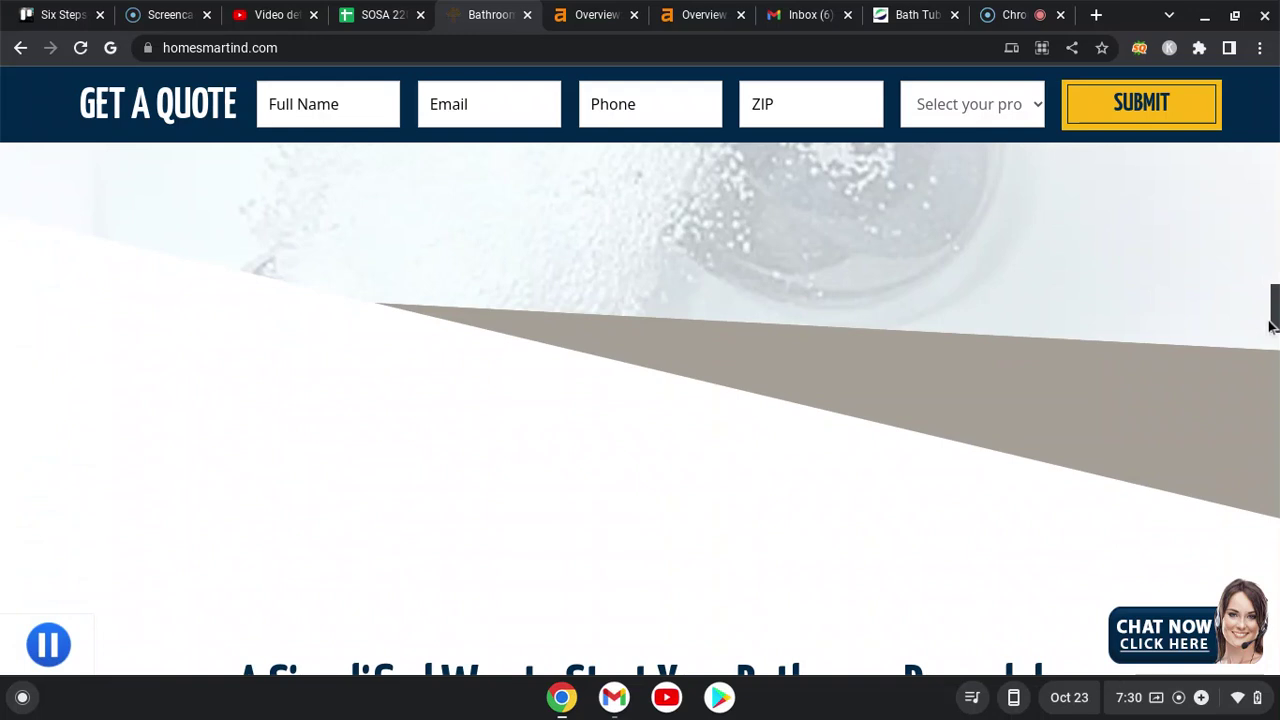
left_click_drag(1272, 325, 1277, 556)
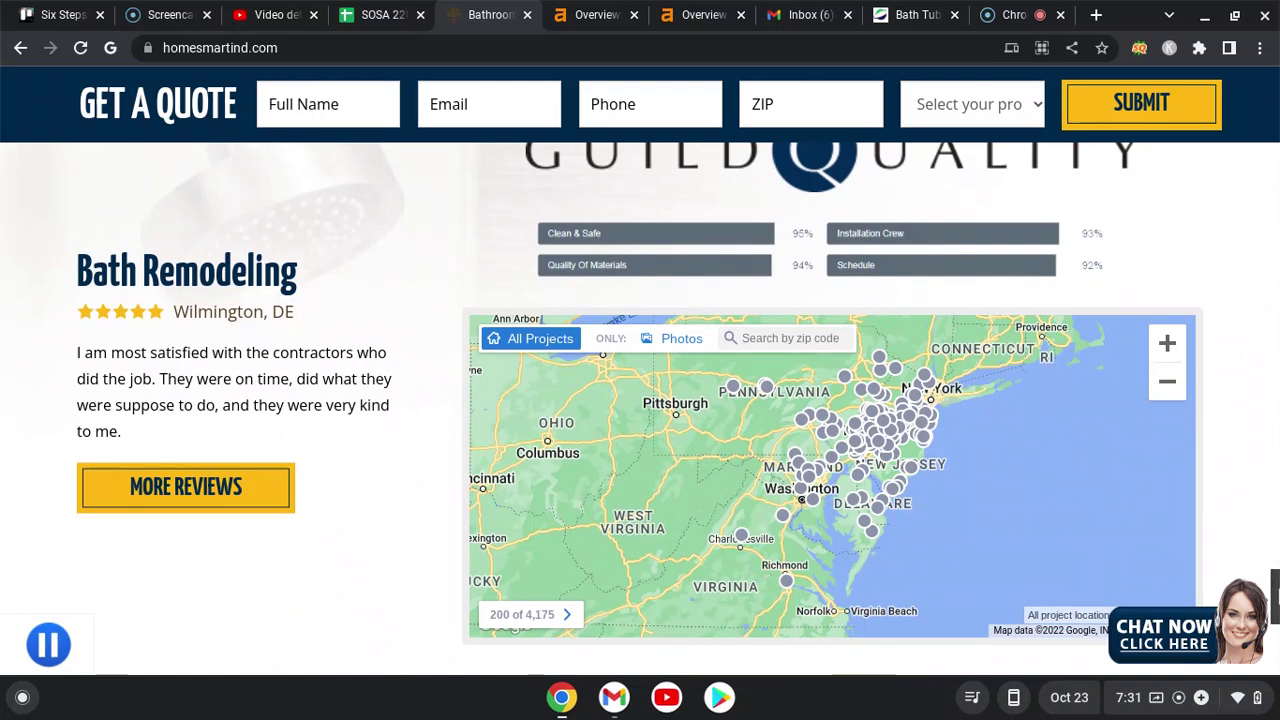
mouse_move(1276, 592)
left_mouse_down()
mouse_move(1273, 481)
mouse_move(1276, 588)
left_mouse_up()
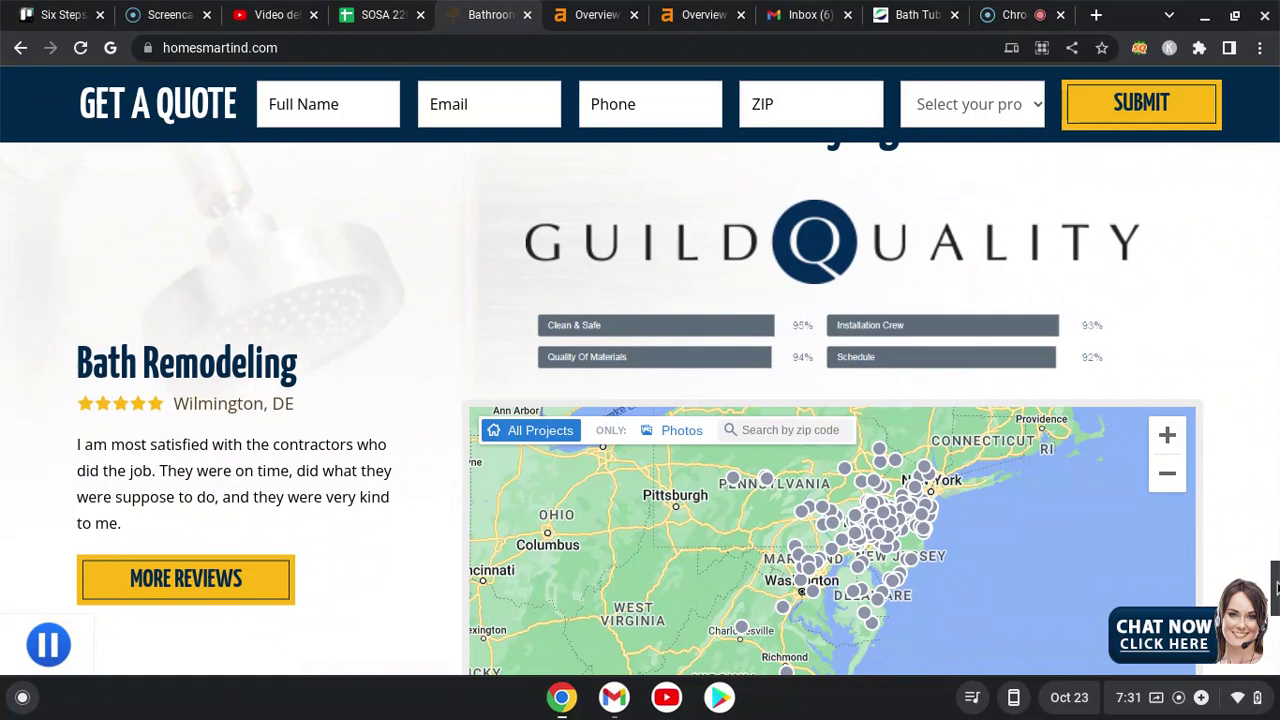
mouse_move(1276, 586)
left_mouse_down()
mouse_move(1273, 334)
mouse_move(1248, 127)
mouse_move(1274, 597)
left_mouse_up()
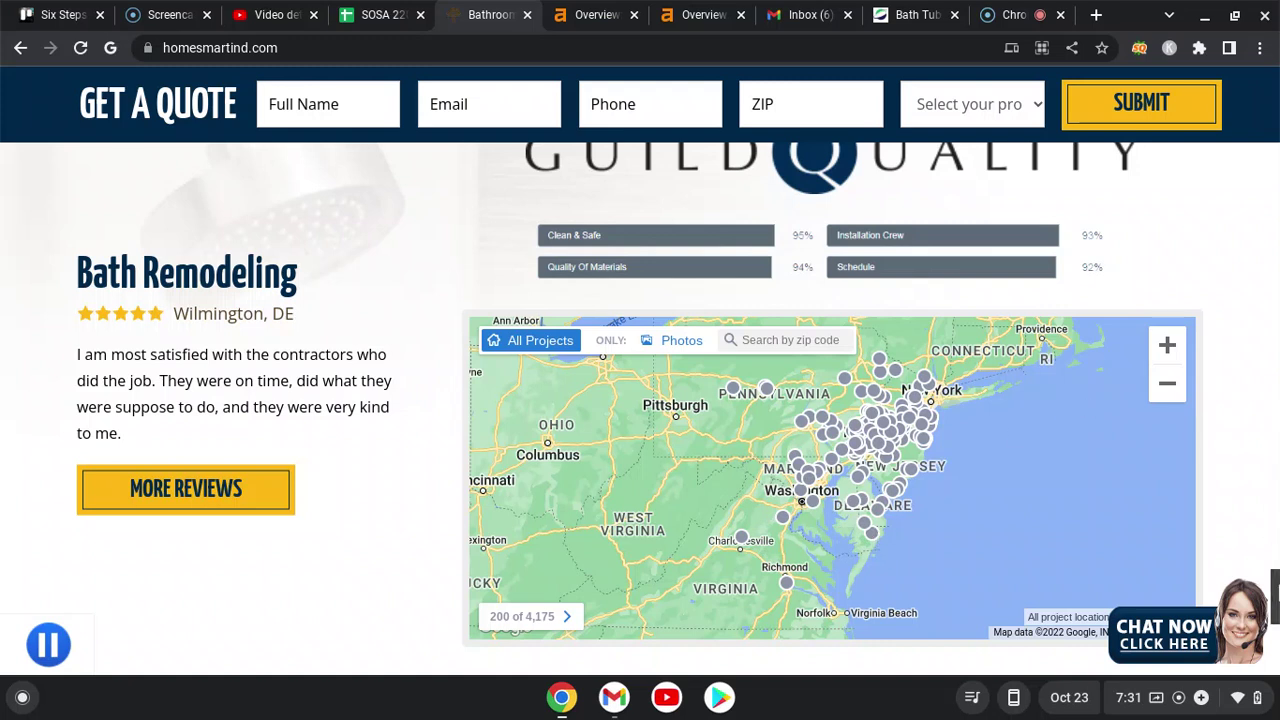
Back at the homepage top, close the chat popup, then switch to the Bath Planet Philadelphia tab.
left_click_drag(1275, 590, 1276, 80)
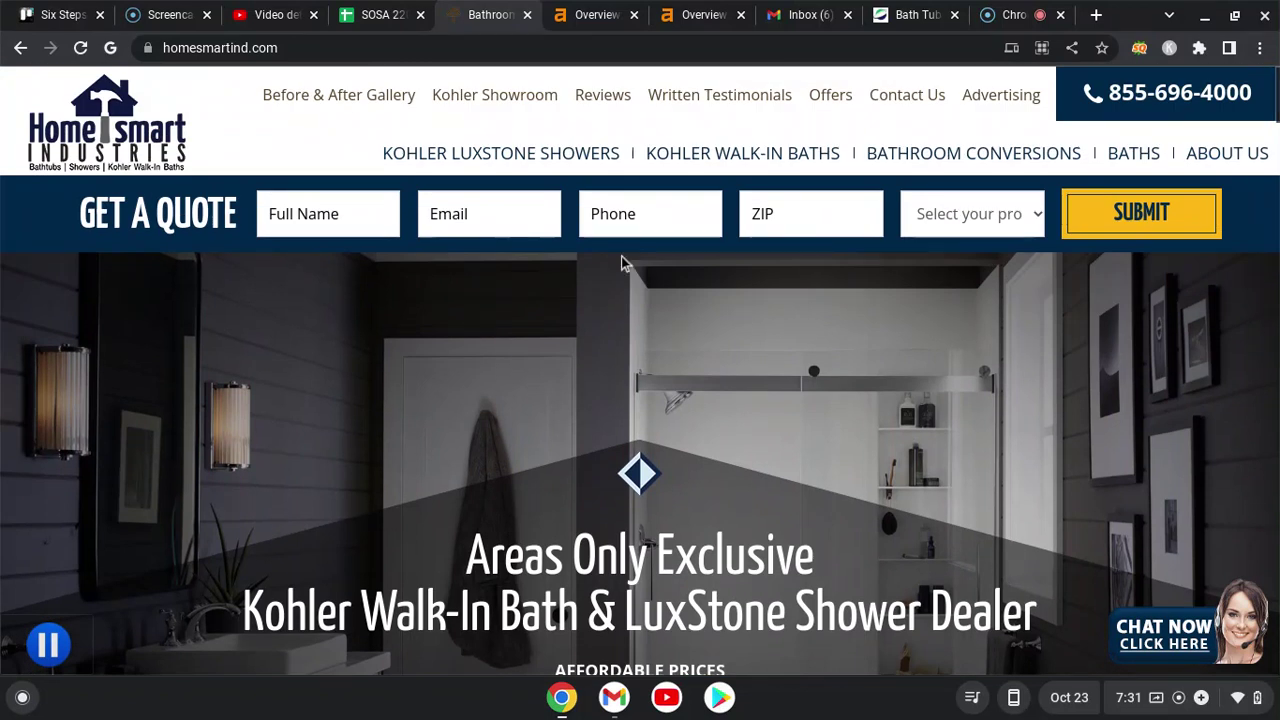
mouse_move(920, 43)
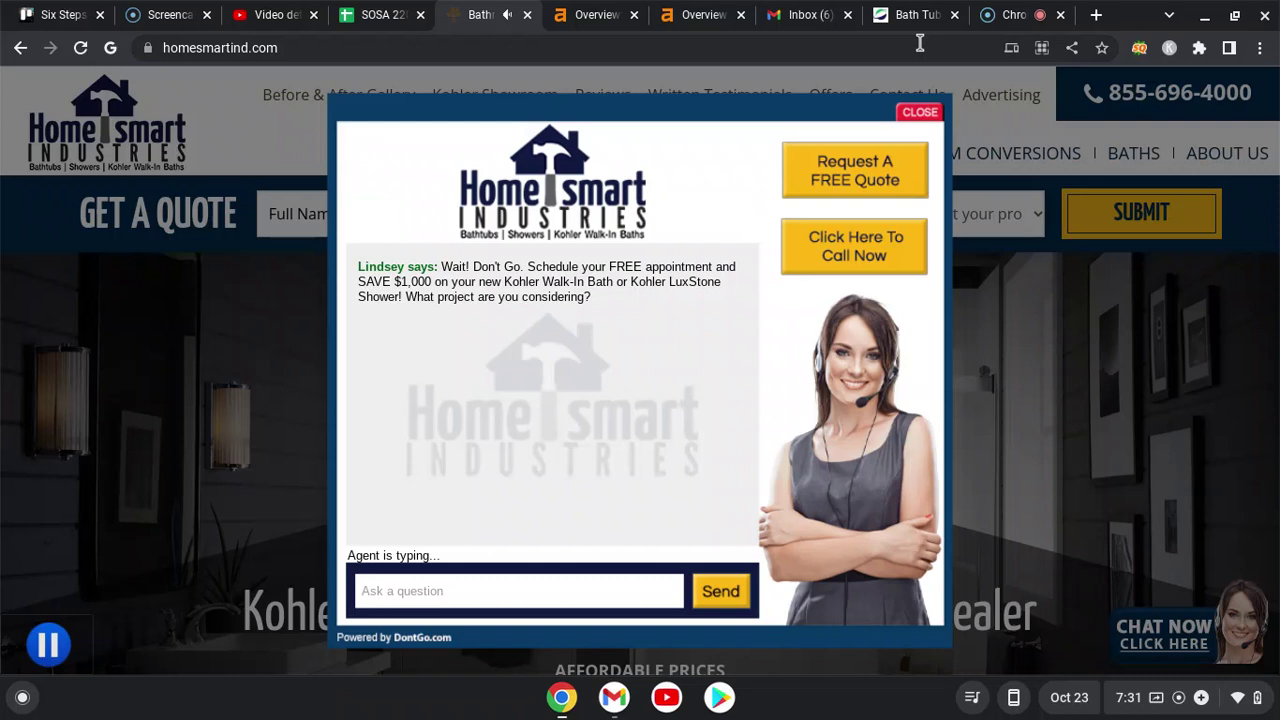
left_click(908, 115)
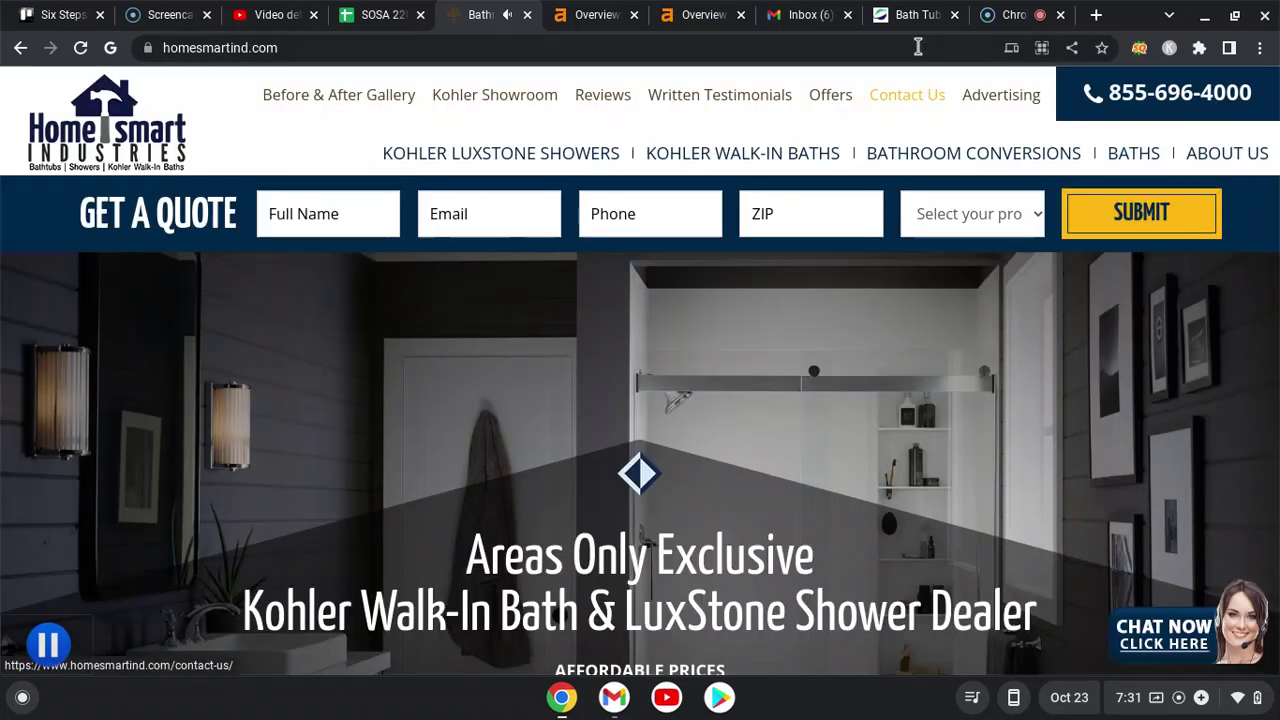
mouse_move(910, 27)
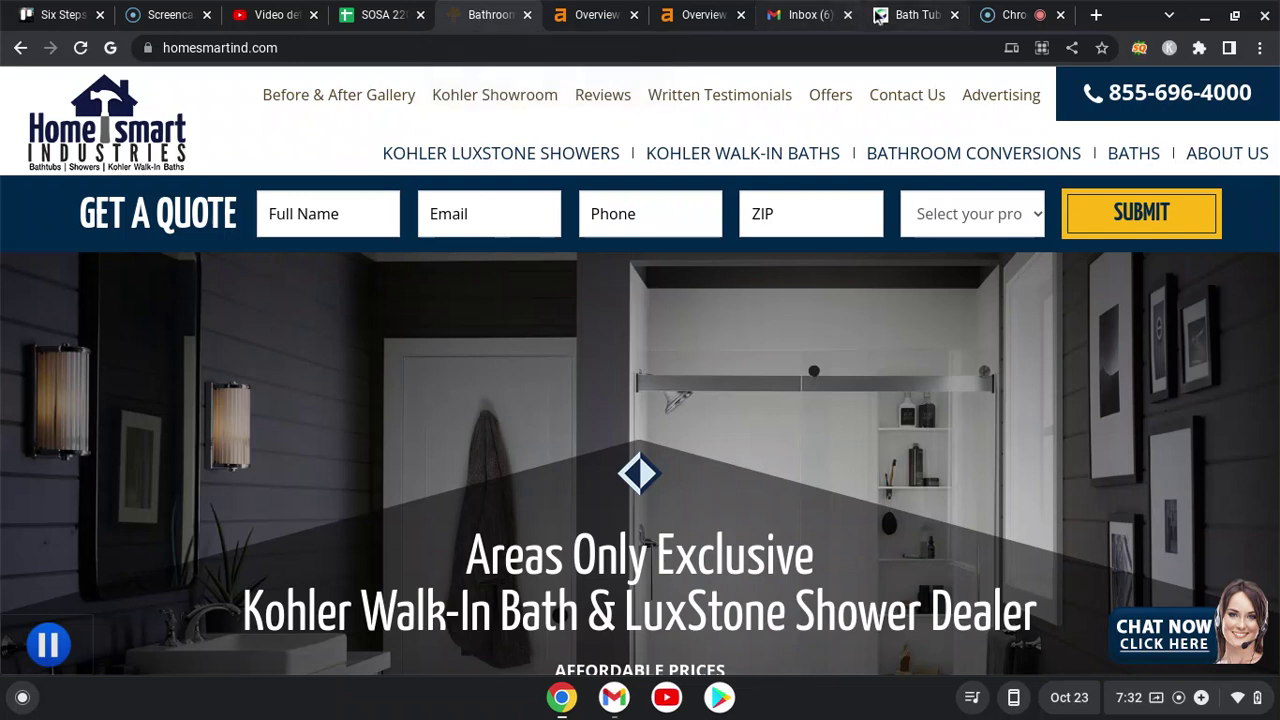
left_click(910, 15)
Return to the 'bathroom conversions philadelphia' results and scroll up to the ads and map pack.
left_click(19, 48)
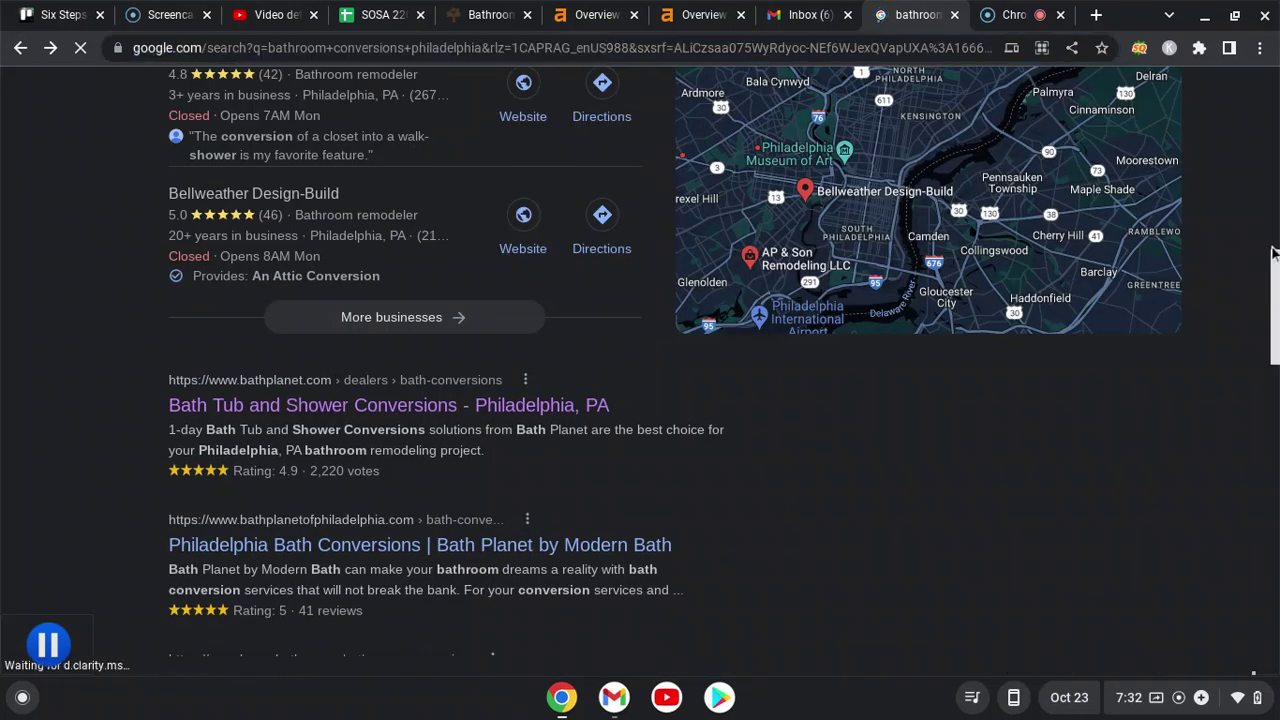
left_click_drag(1275, 260, 1276, 80)
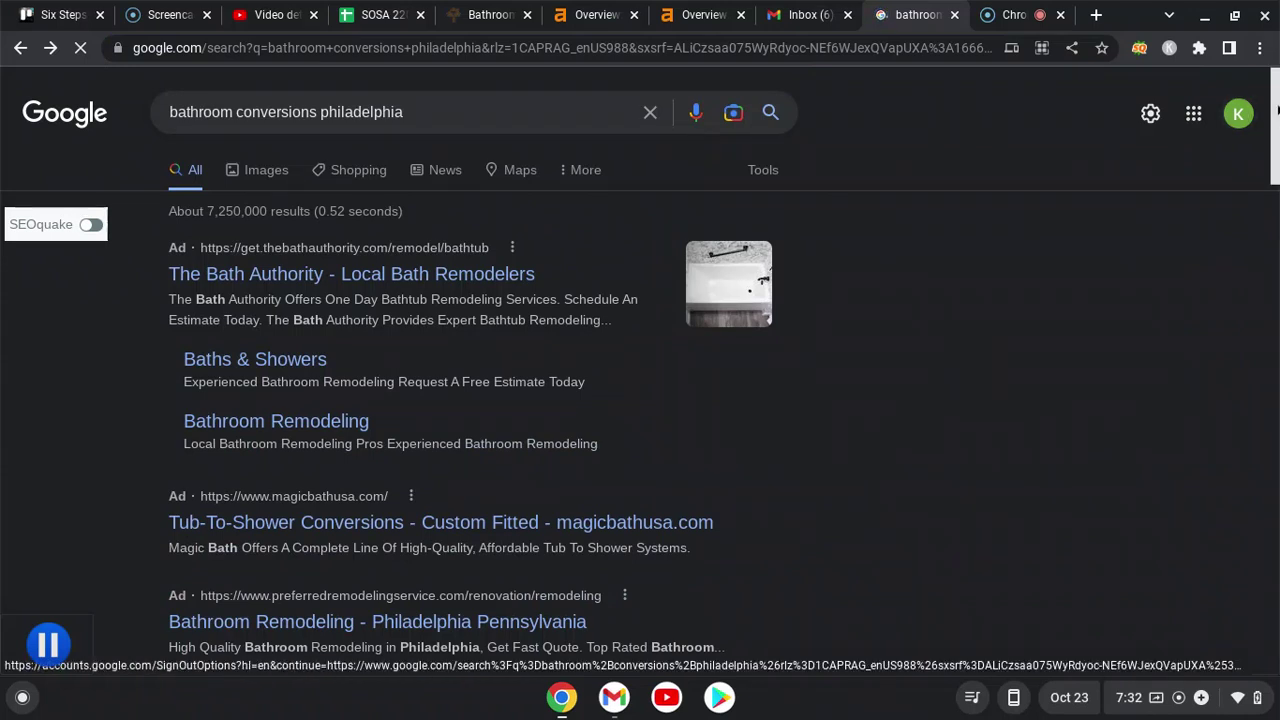
left_click_drag(1276, 110, 1276, 127)
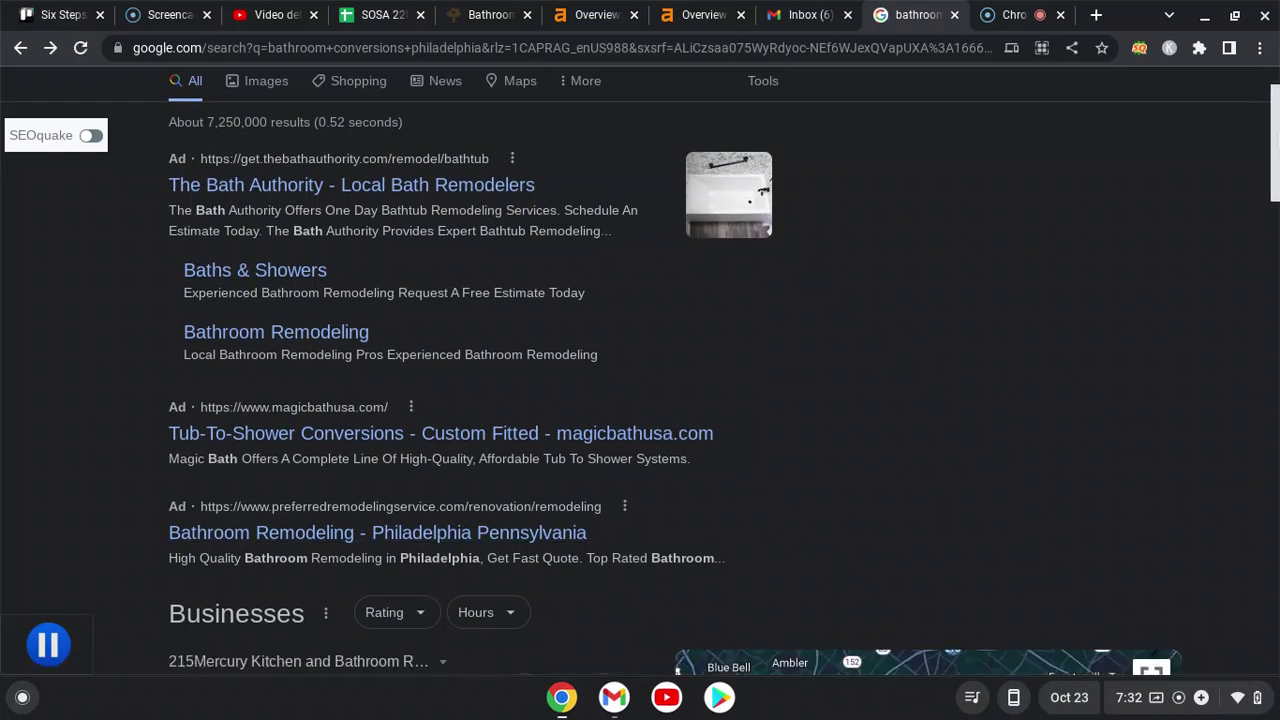
left_click_drag(1275, 138, 1275, 234)
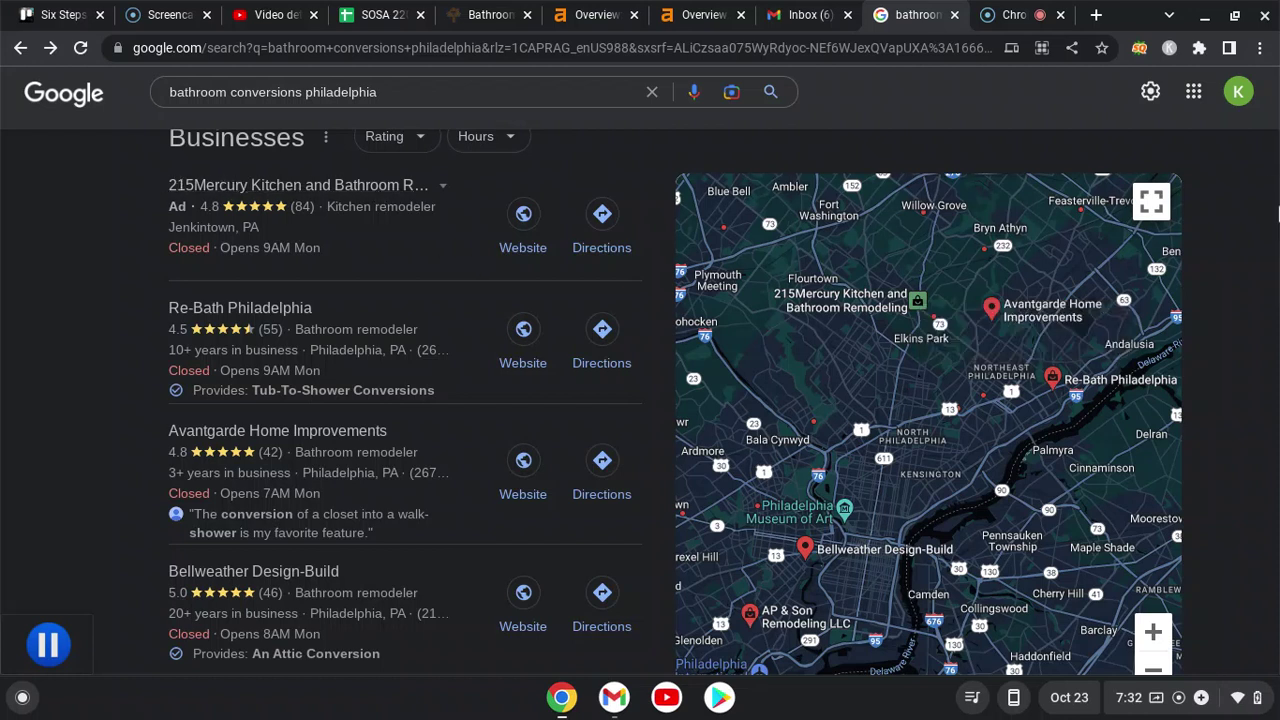
Scroll past More businesses to the organic listings, including Bellweather Design-Build and Bath Planet.
scroll(1277, 210, "down", 4)
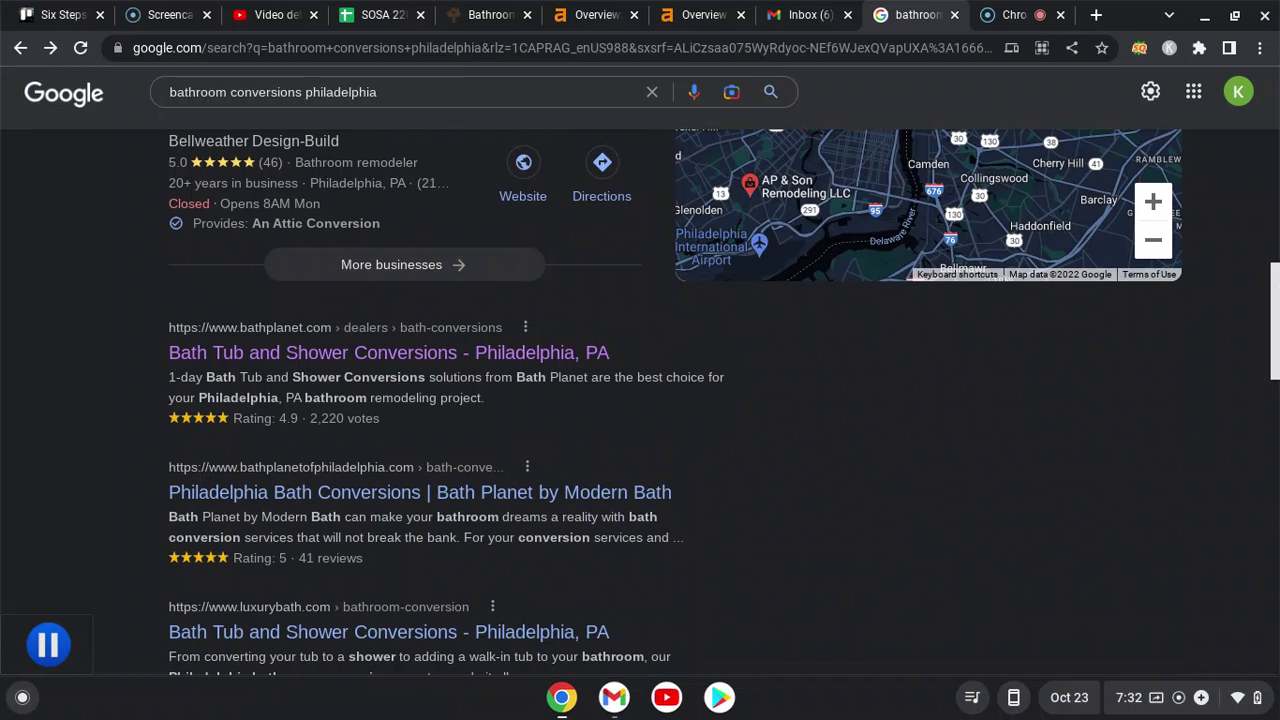
scroll(1275, 152, "up", 7)
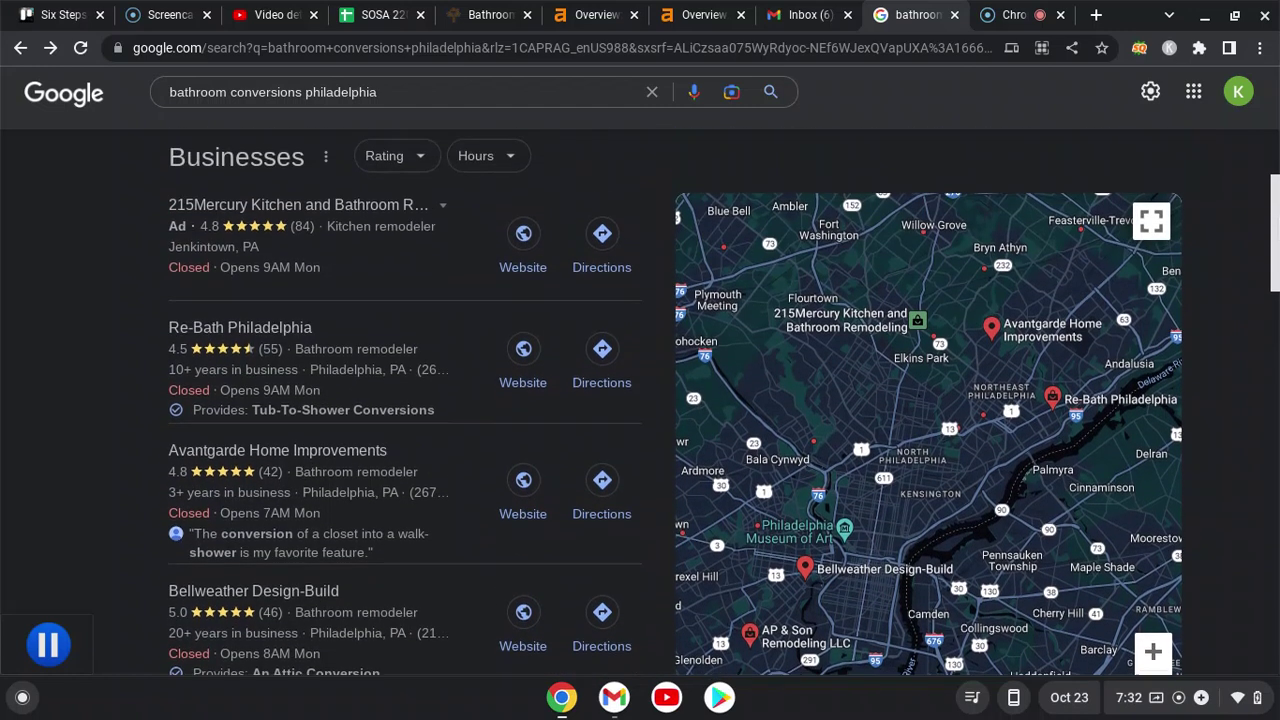
scroll(1275, 152, "up", 3)
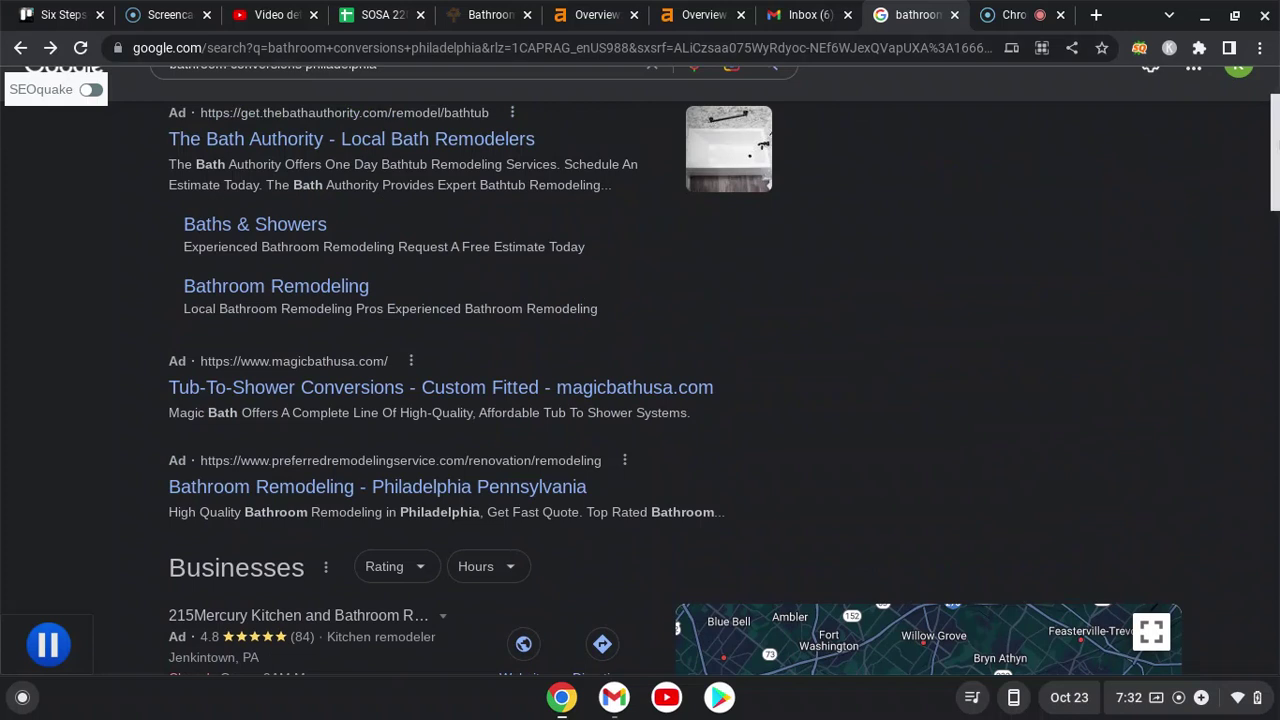
scroll(1272, 225, "down", 5)
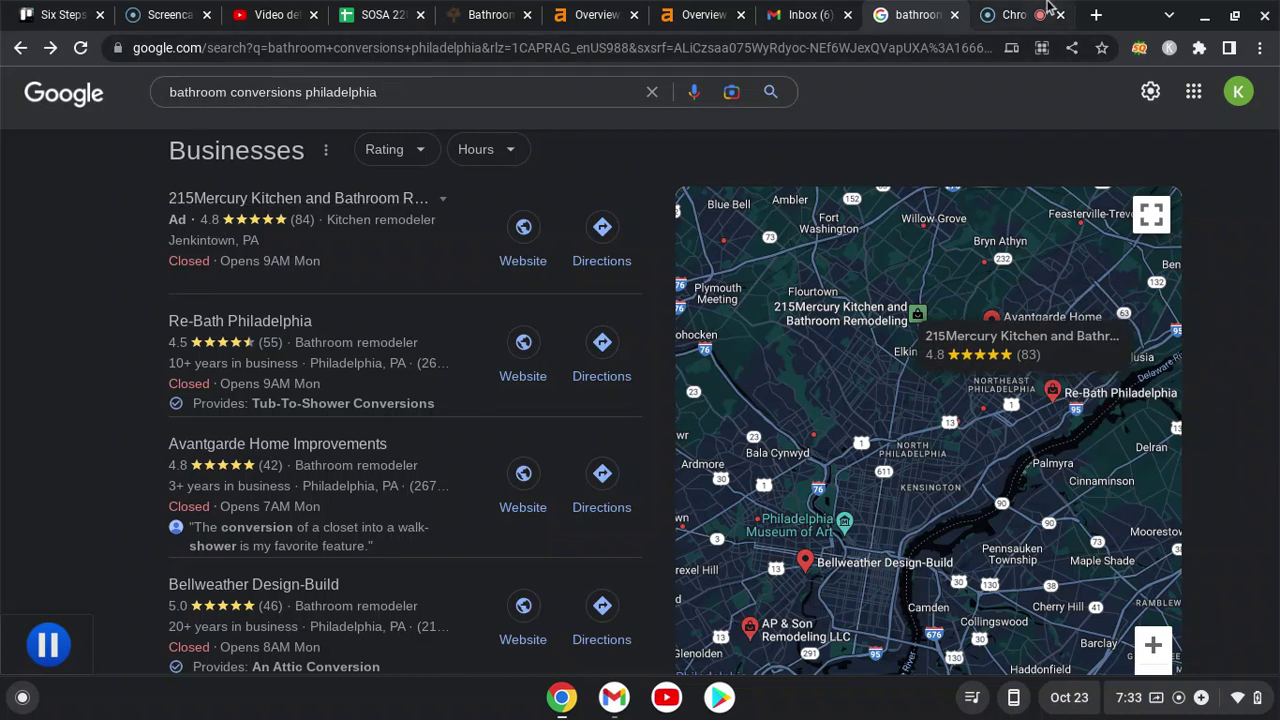
left_click_drag(1276, 220, 1275, 310)
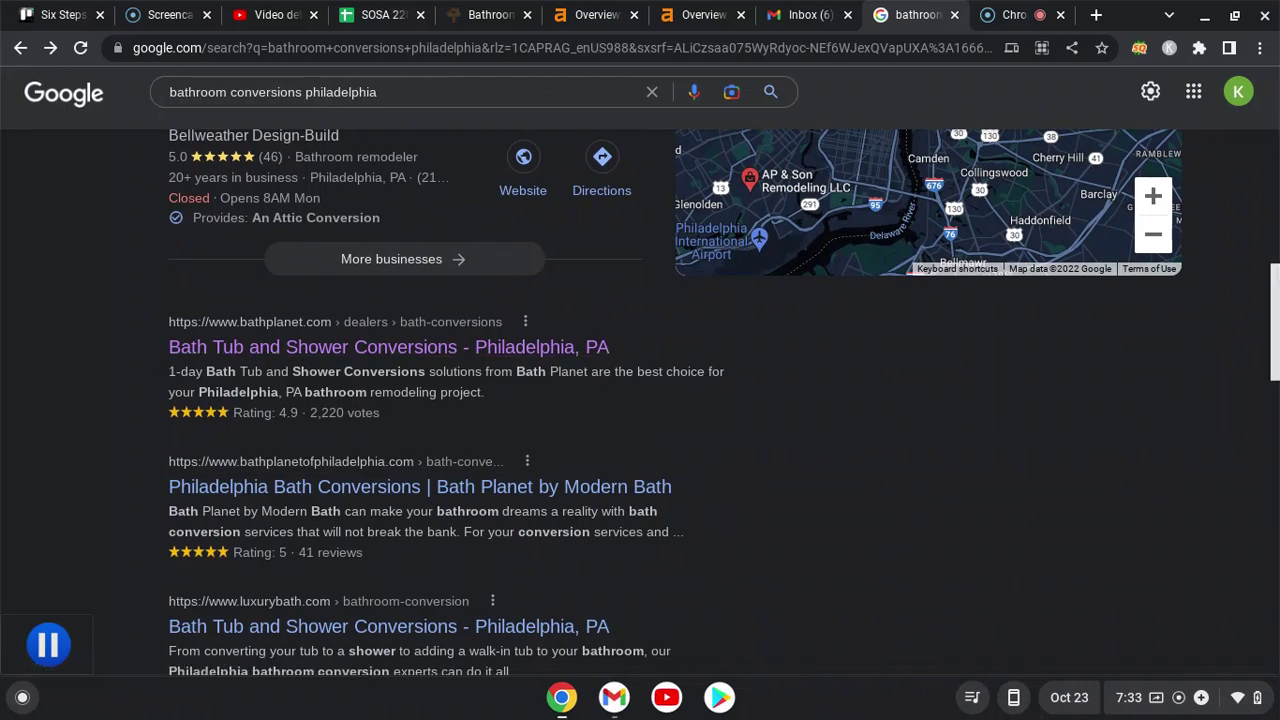
mouse_move(1277, 268)
left_mouse_down()
mouse_move(1277, 311)
mouse_move(1276, 262)
left_mouse_up()
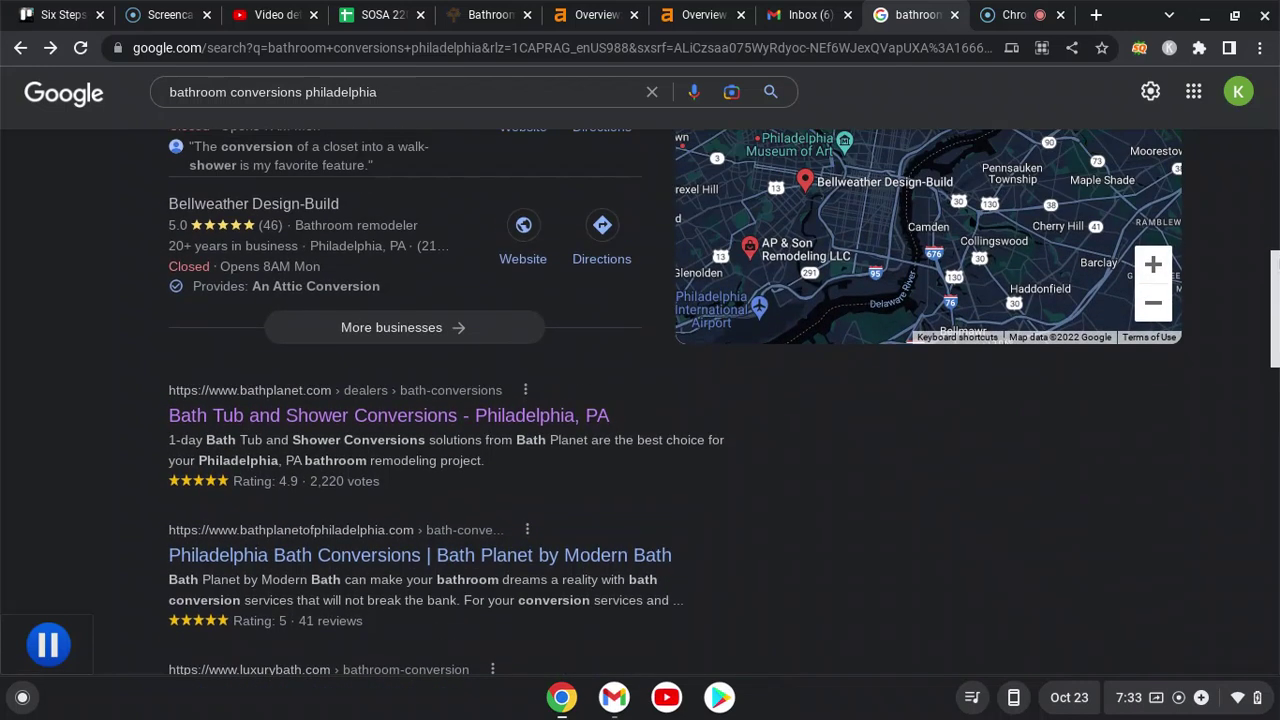
scroll(610, 370, "up", 1)
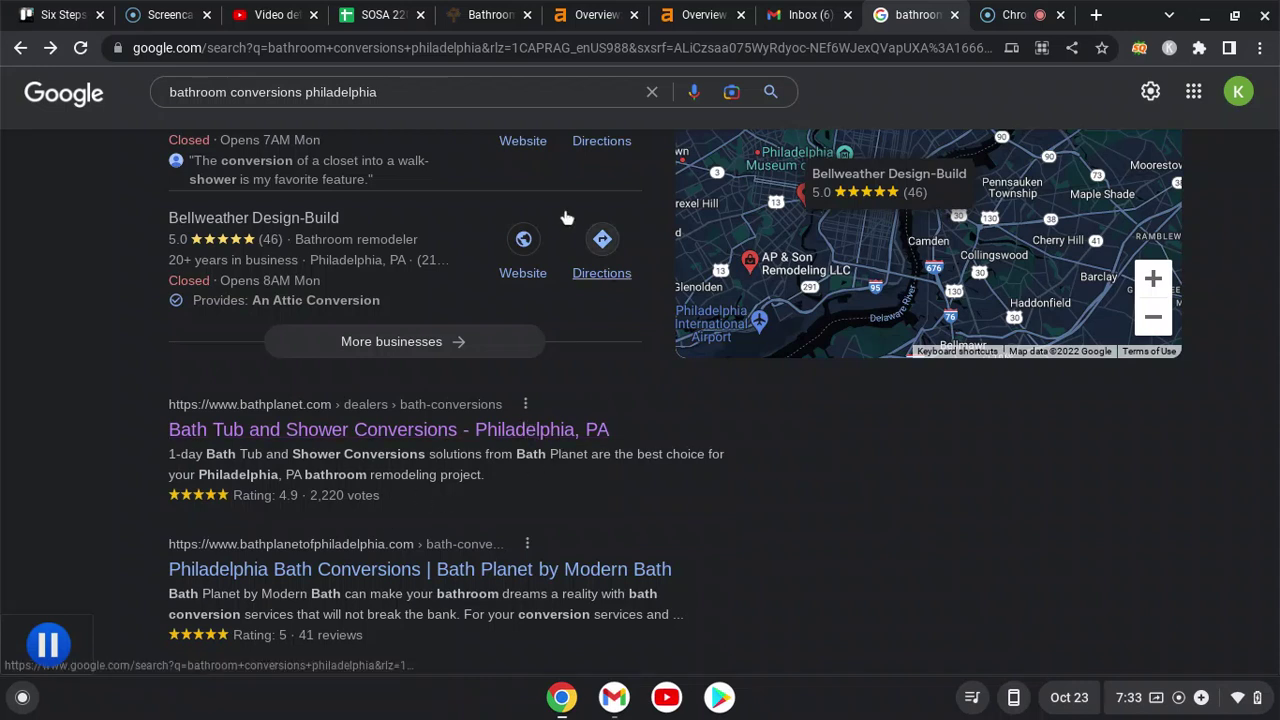
Bring up the homesmartind.com Ahrefs overview: DR 8, 2.1K backlinks, 338 referring domains, 2.5K keywords.
left_click(594, 13)
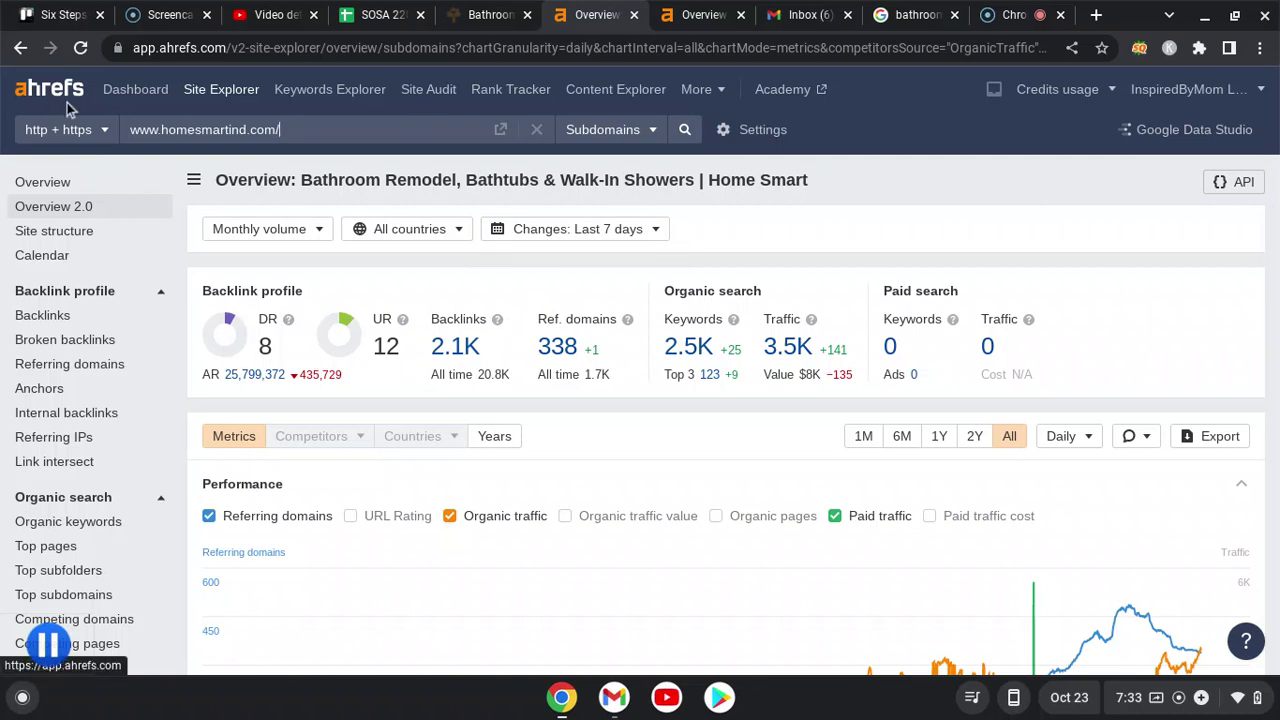
left_click(214, 133)
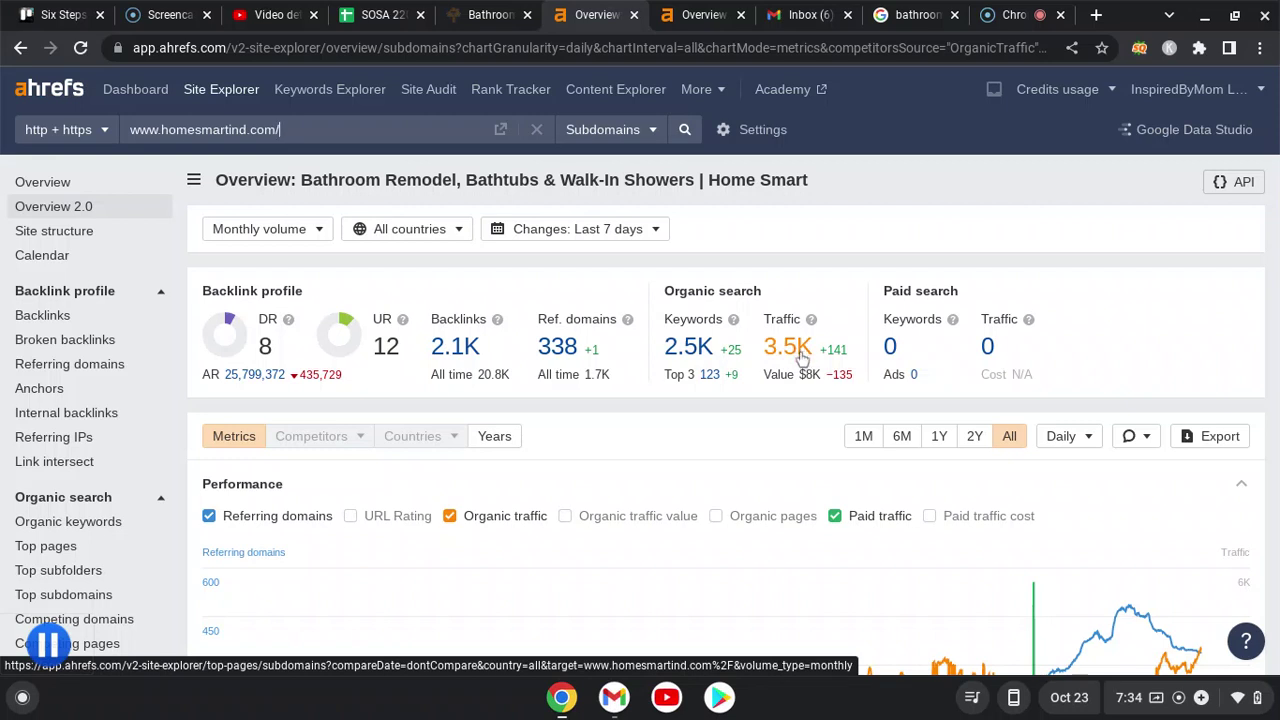
Open homesmartind.com's 2,444 US organic keywords, scroll the table, then go to the bathplanet.com overview.
left_click(697, 345)
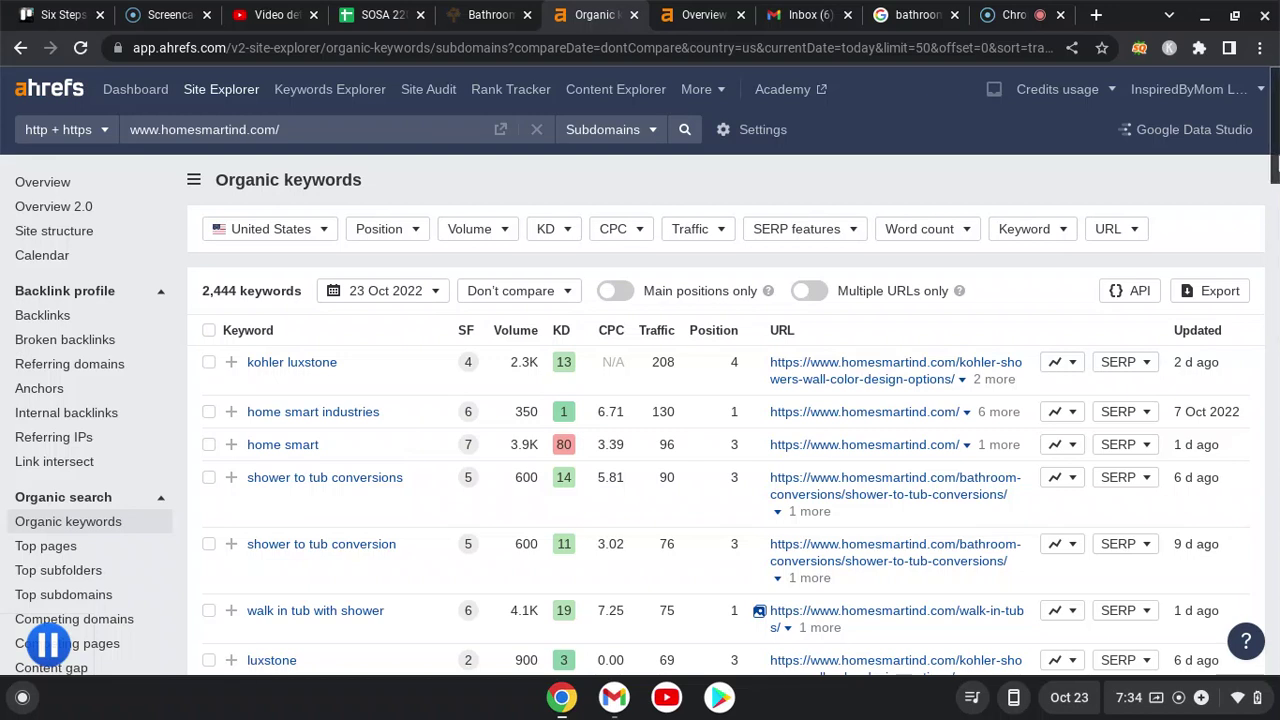
left_click_drag(1274, 165, 1275, 211)
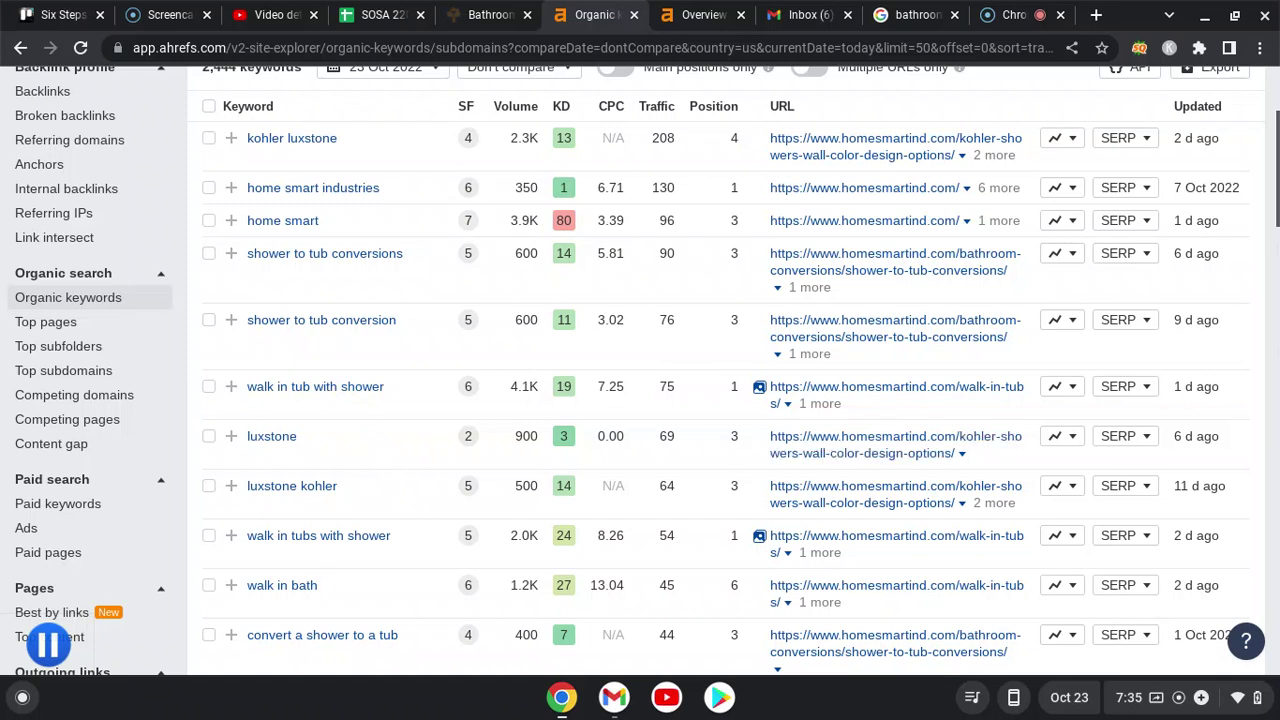
left_click_drag(1275, 220, 1275, 643)
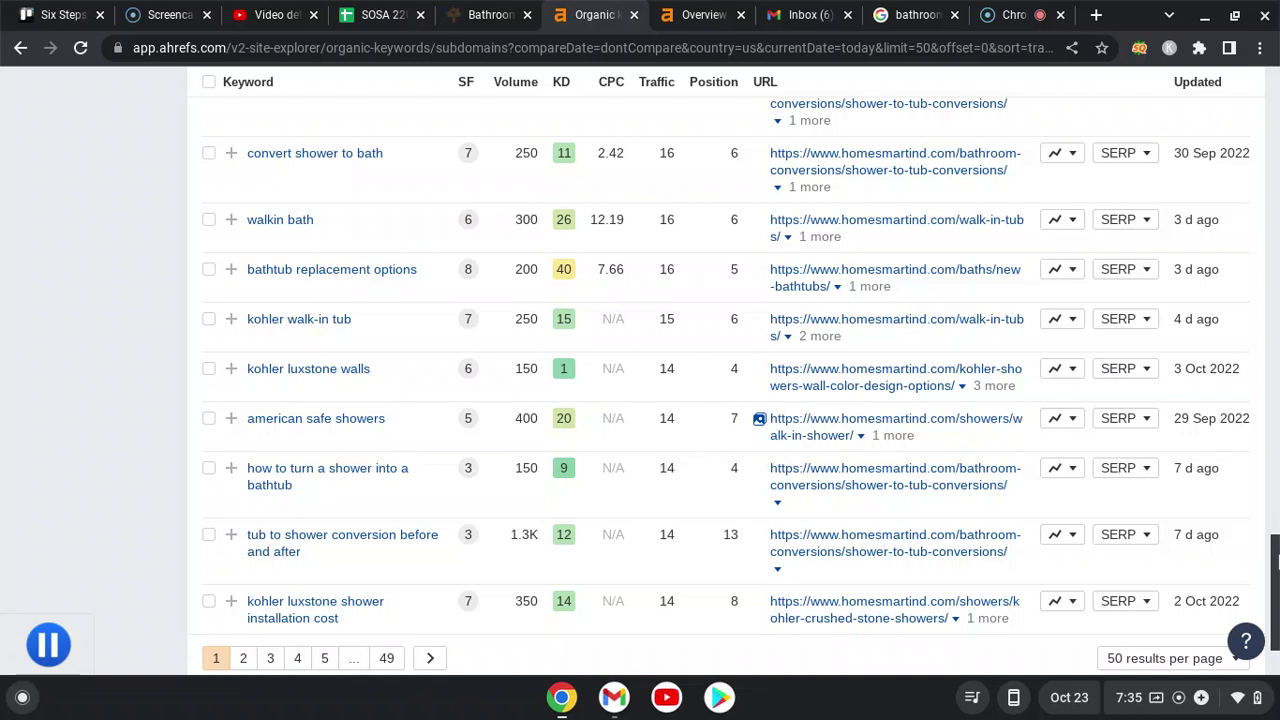
left_click_drag(1275, 560, 1266, 95)
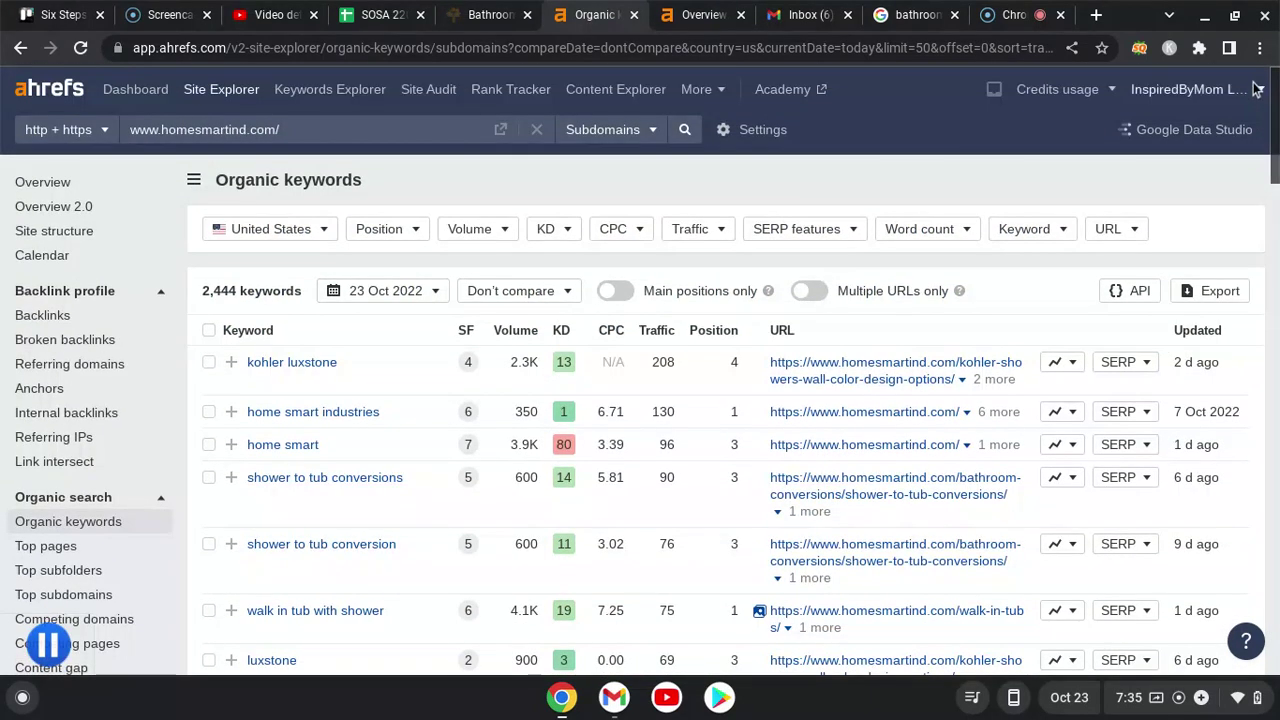
left_click(712, 15)
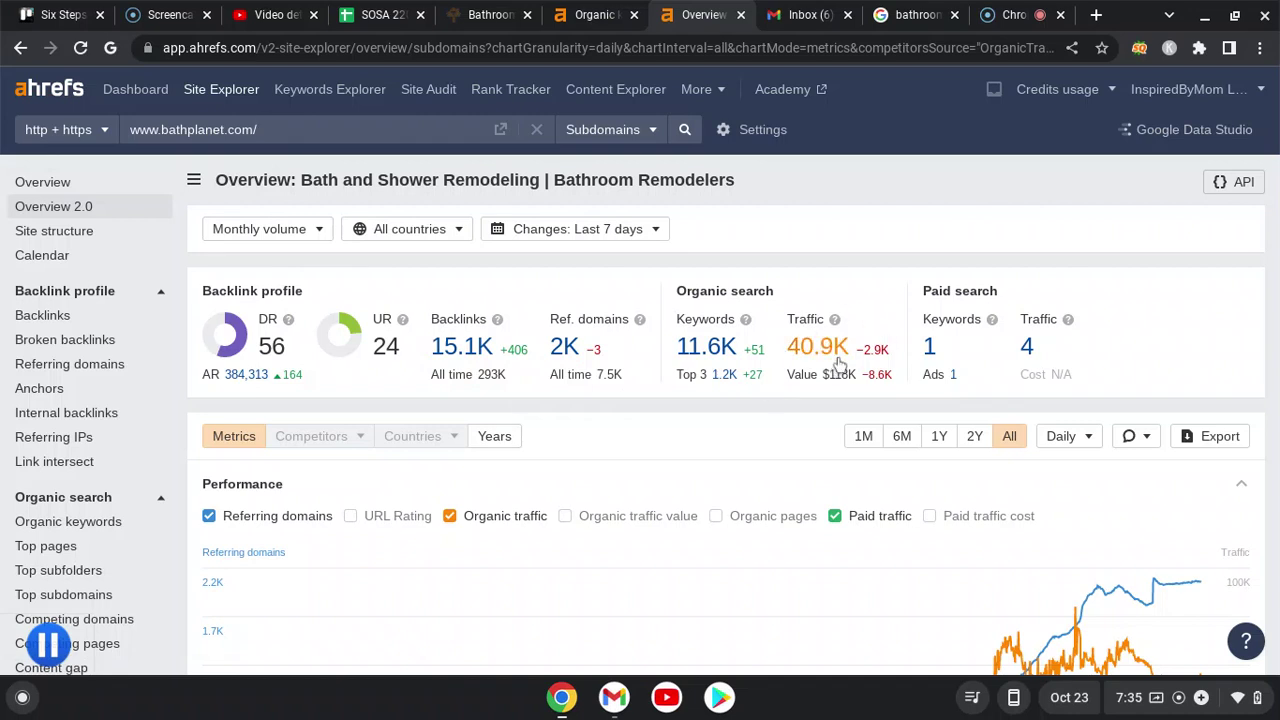
Open bathplanet.com's 11,191 US organic keywords, led by 'liner bathroom' at position 1.
left_click(724, 348)
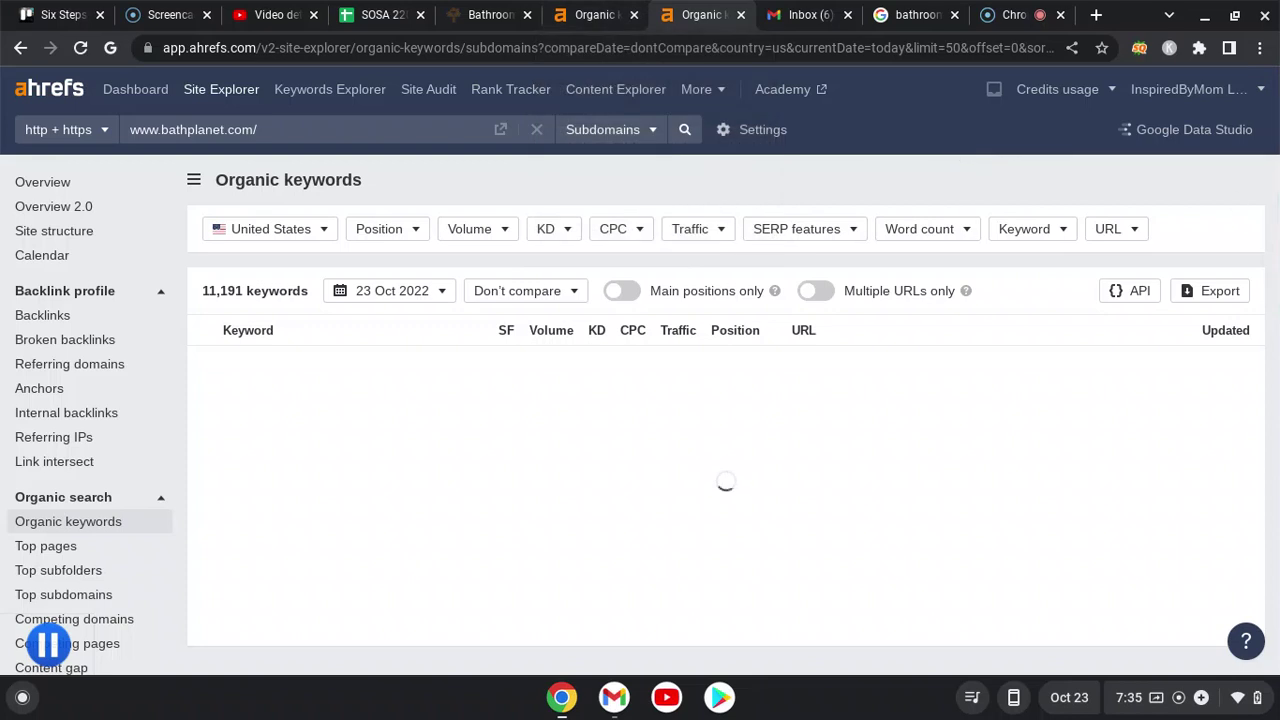
left_click_drag(1274, 178, 1066, 292)
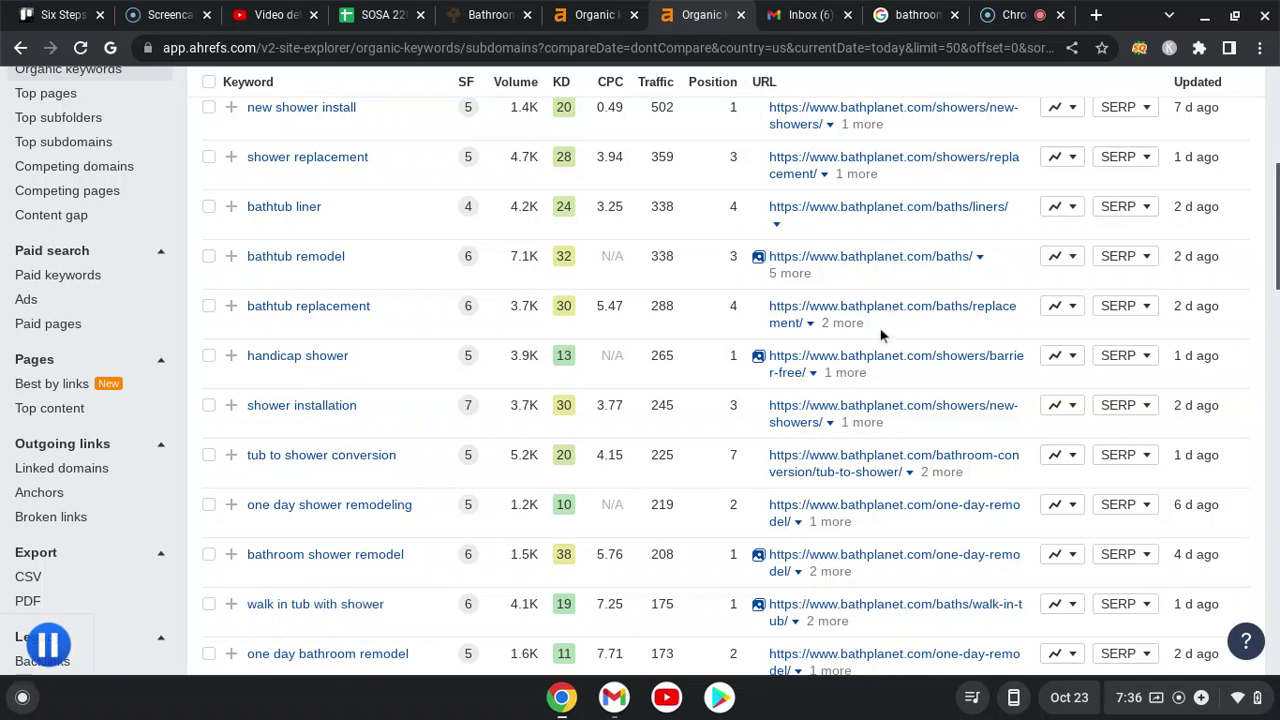
left_click_drag(1276, 255, 1276, 475)
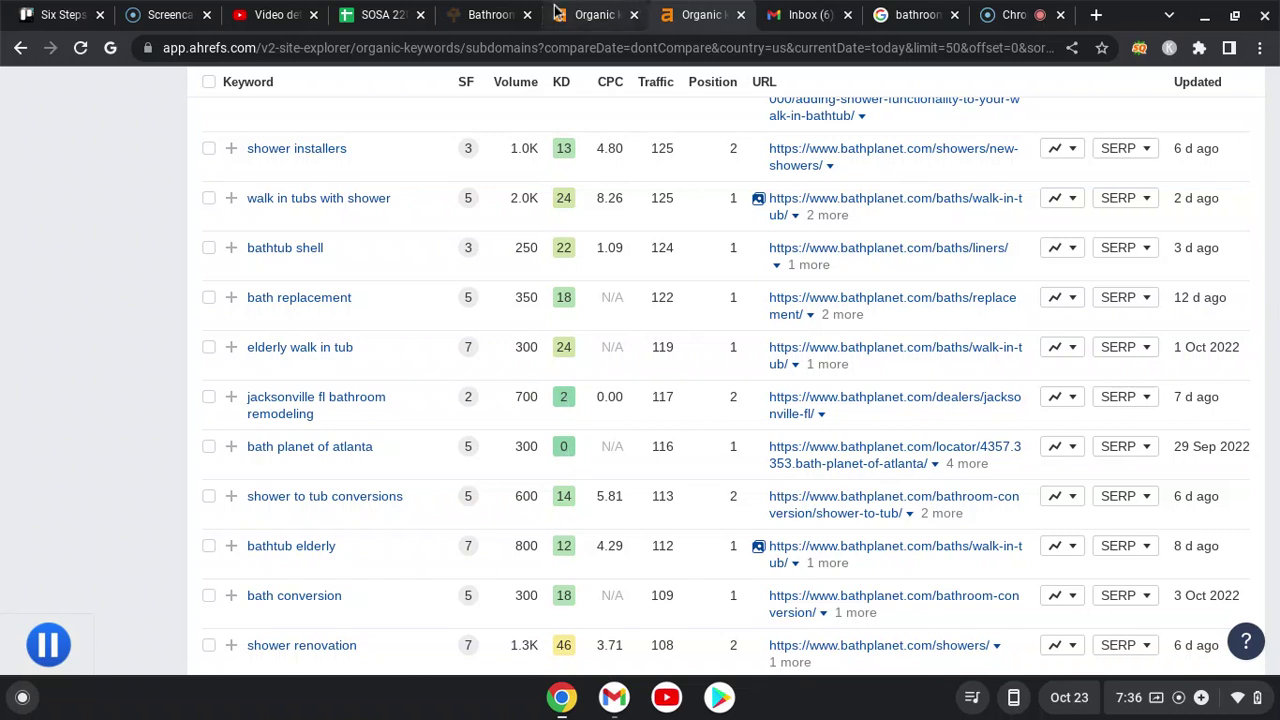
left_click(489, 12)
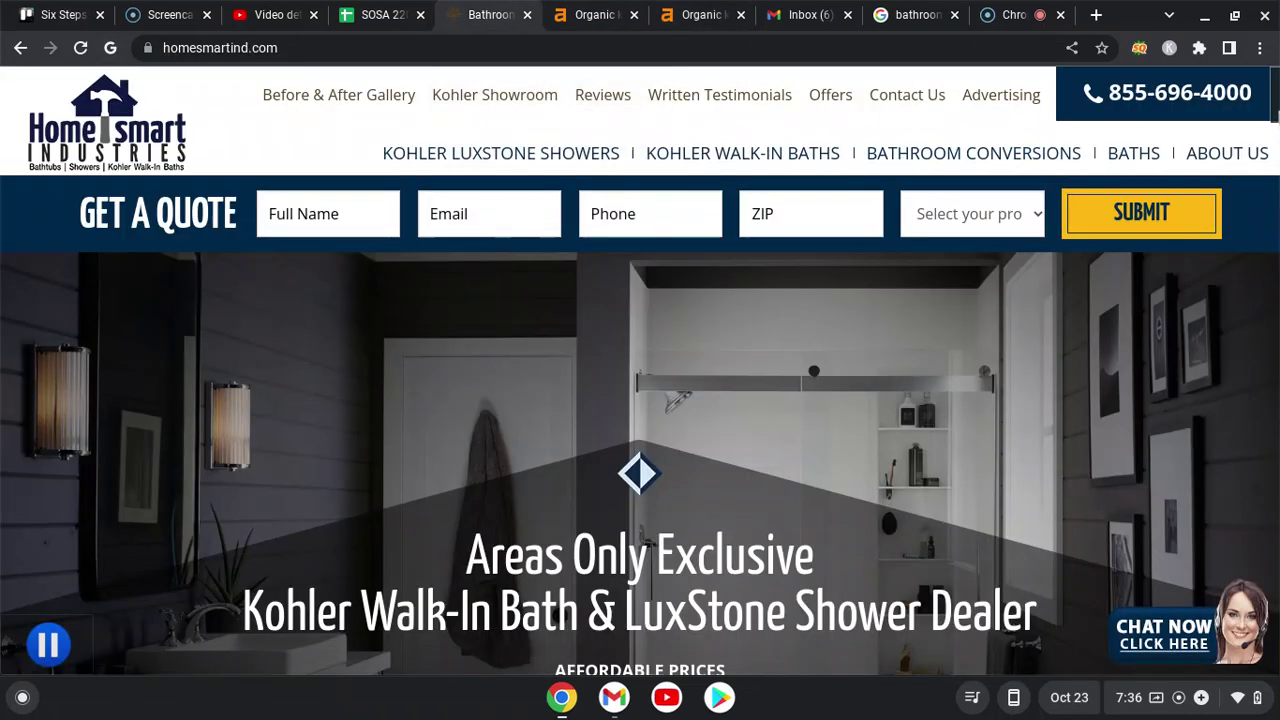
Look over the Kohler Walk-In Baths, Bathroom Conversions and Kohler LuxStone Showers menu items.
scroll(623, 120, "down", 8)
scroll(623, 120, "up", 8)
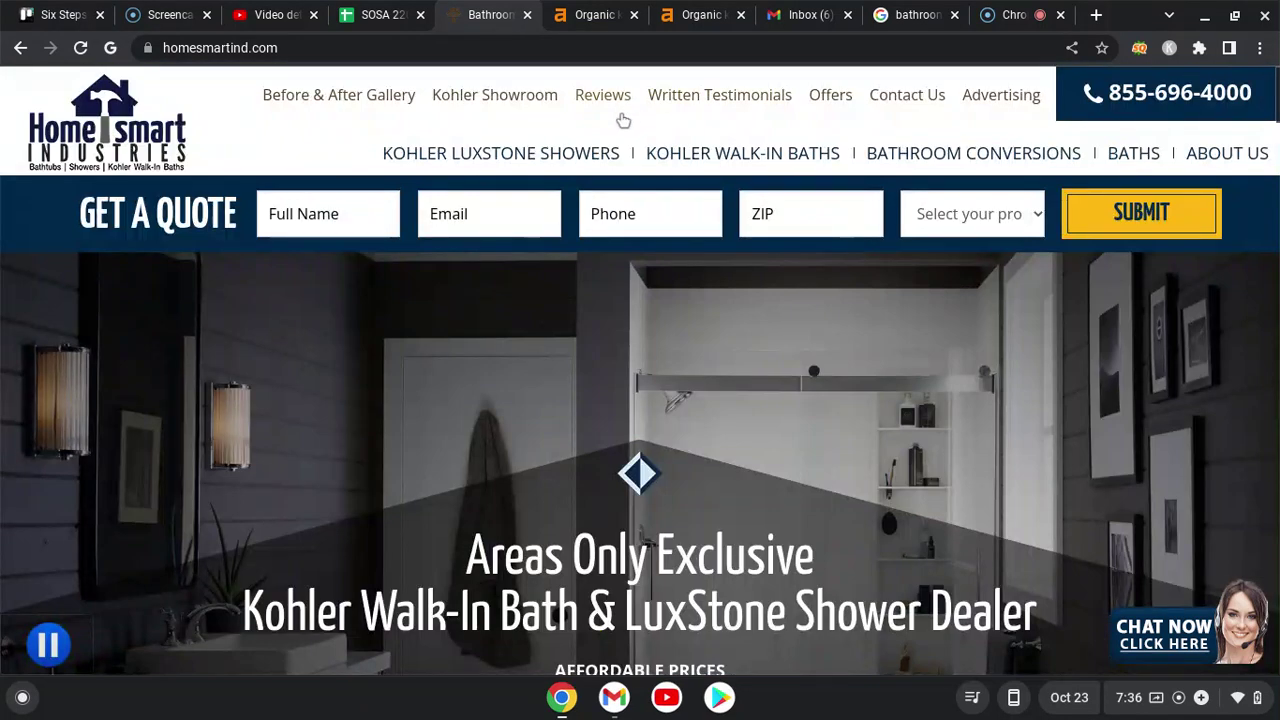
mouse_move(699, 157)
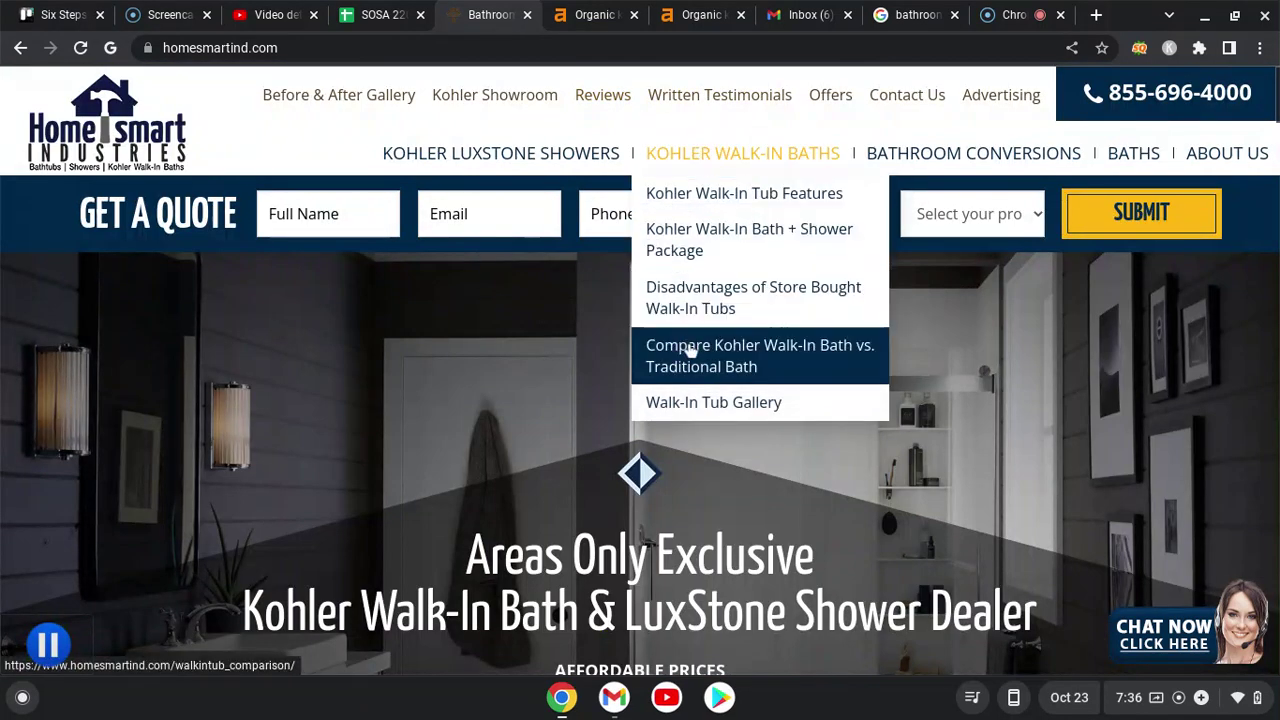
mouse_move(916, 149)
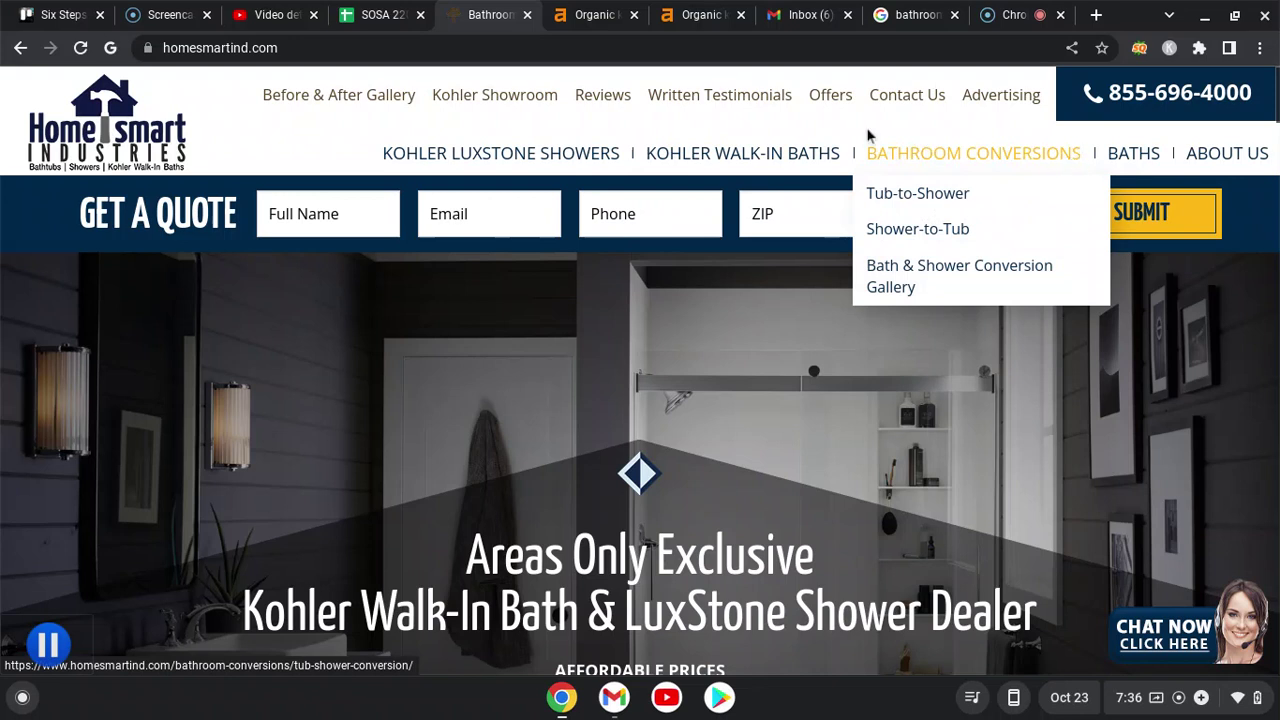
mouse_move(608, 150)
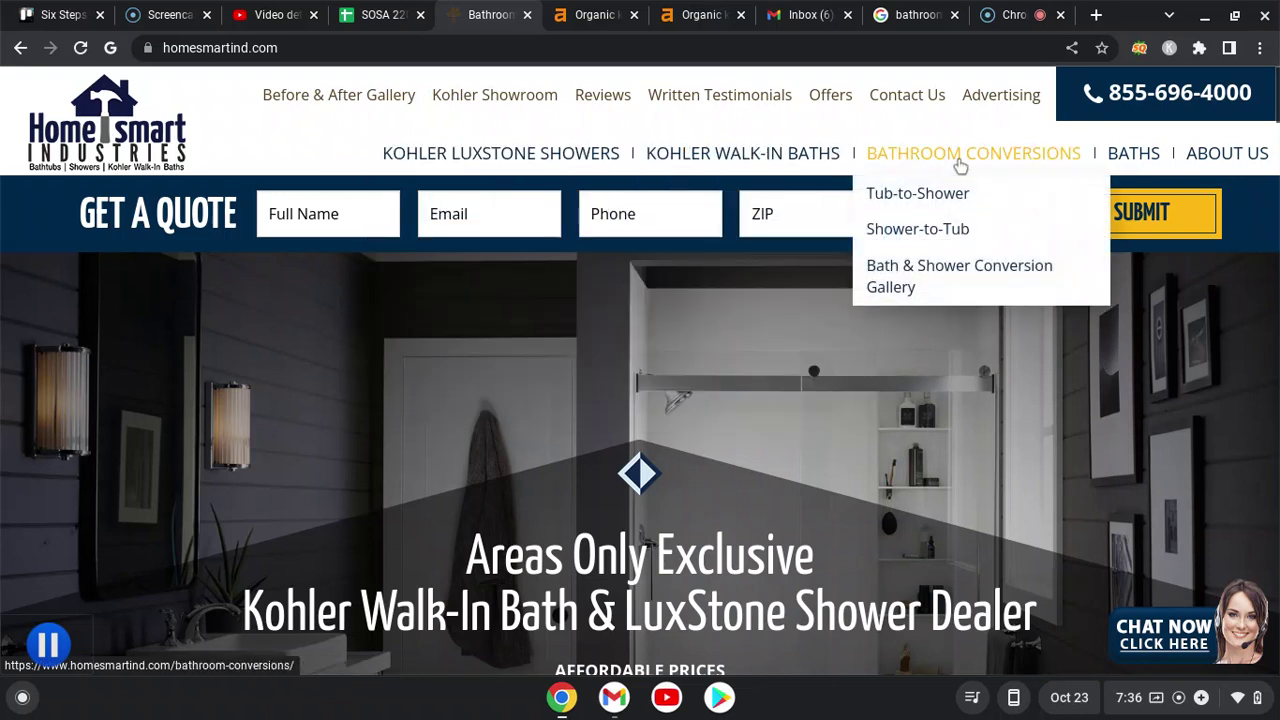